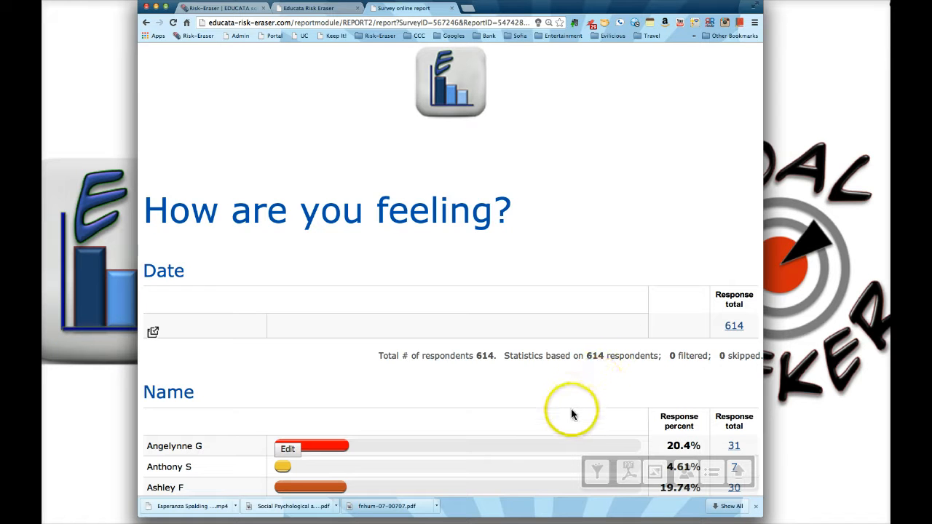
- Open the survey report's filter settings and add a new filter, leaving it active
left_click(593, 472)
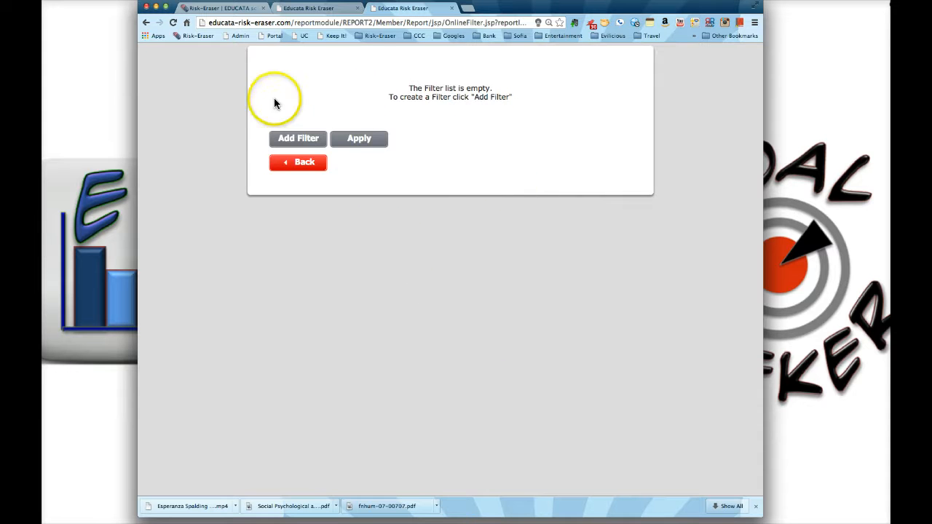
left_click(283, 140)
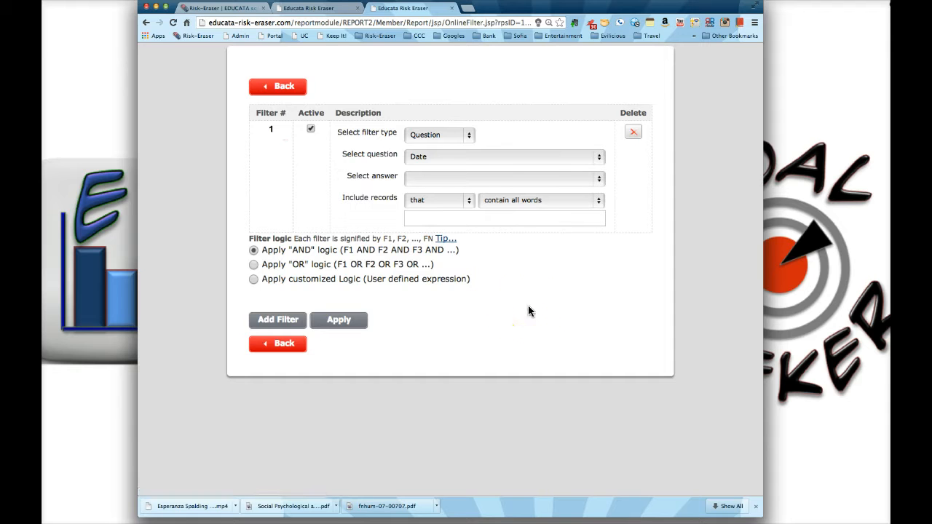
left_click(310, 130)
left_click(310, 130)
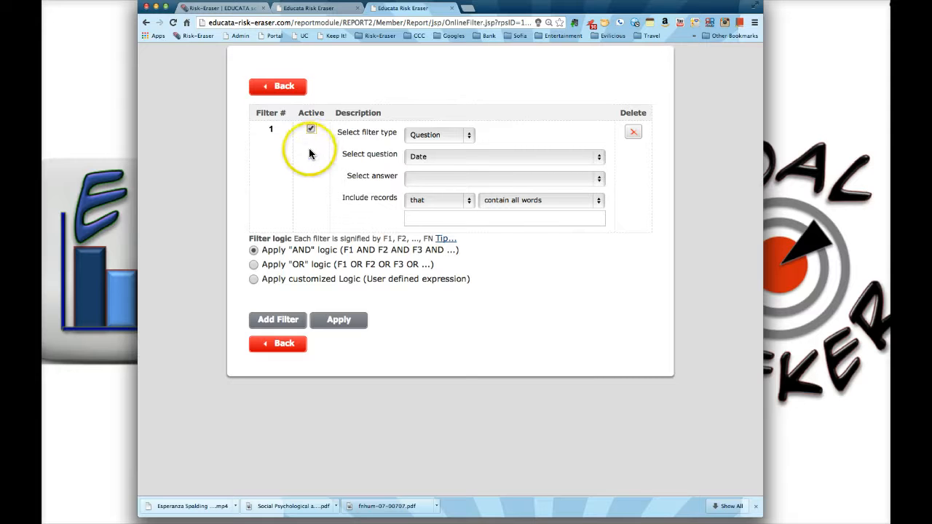
- Try a Date type for filter 1 with the end date set to December 1, 2013
left_click(428, 143)
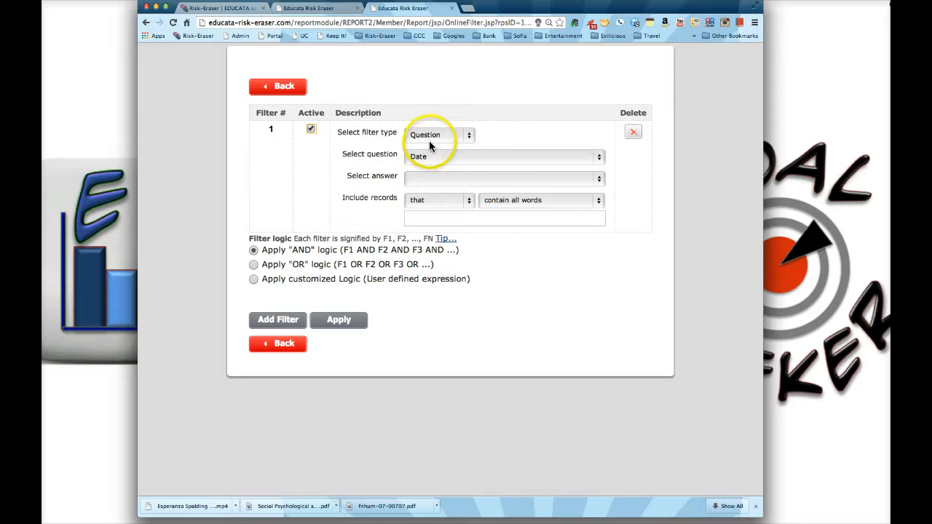
left_click(469, 135)
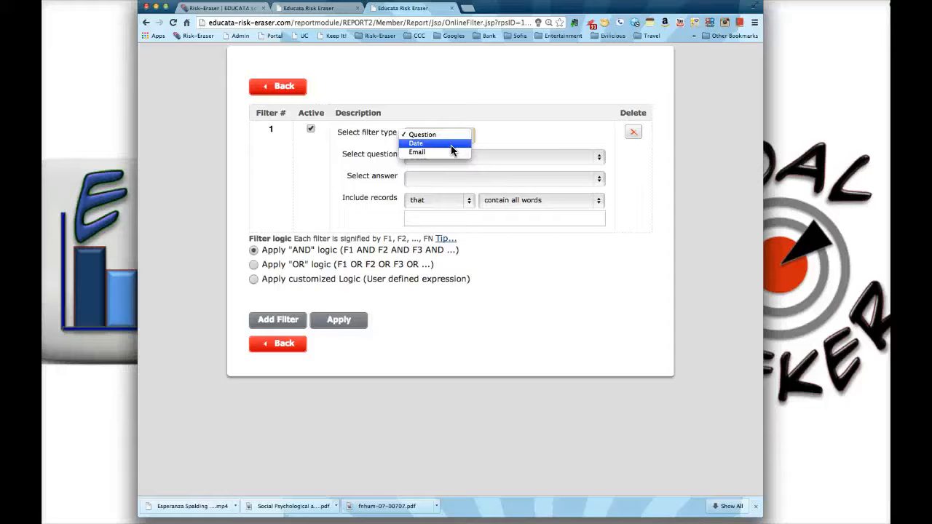
left_click(451, 144)
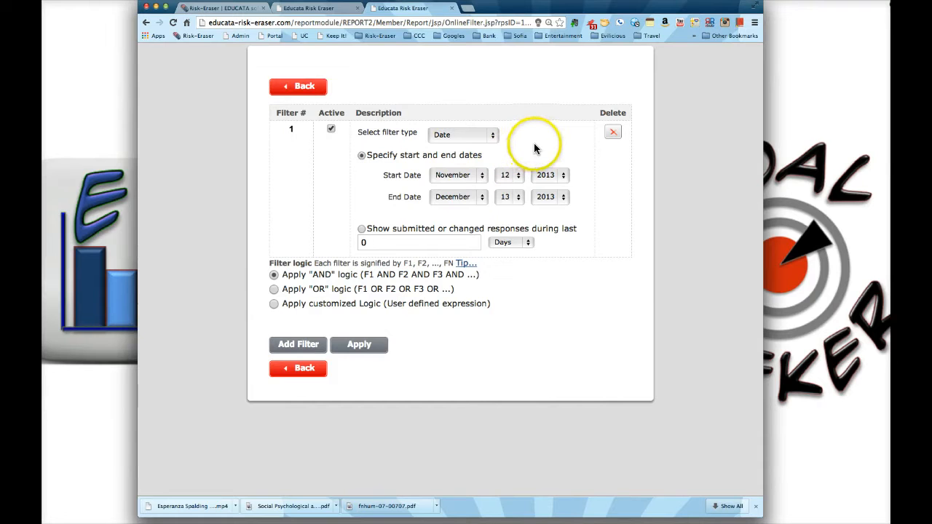
left_click(480, 198)
left_click(450, 197)
left_click(514, 198)
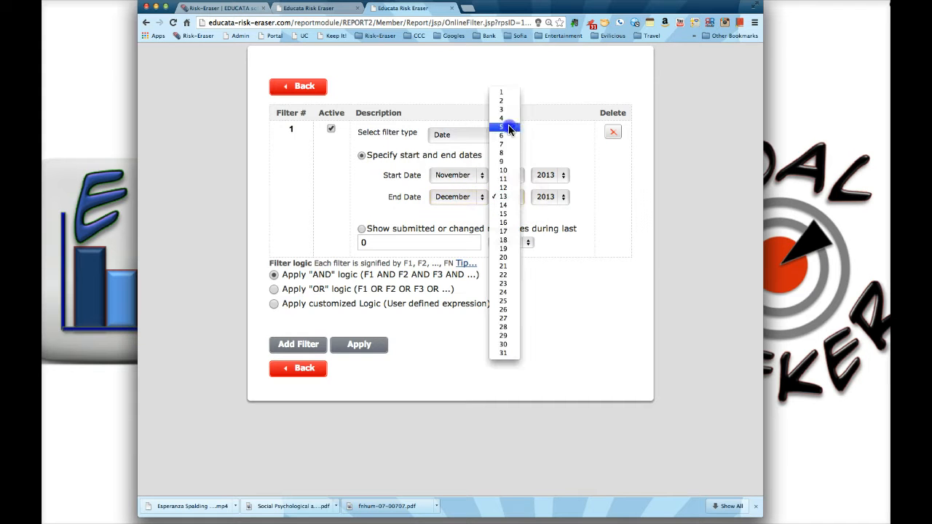
left_click(502, 92)
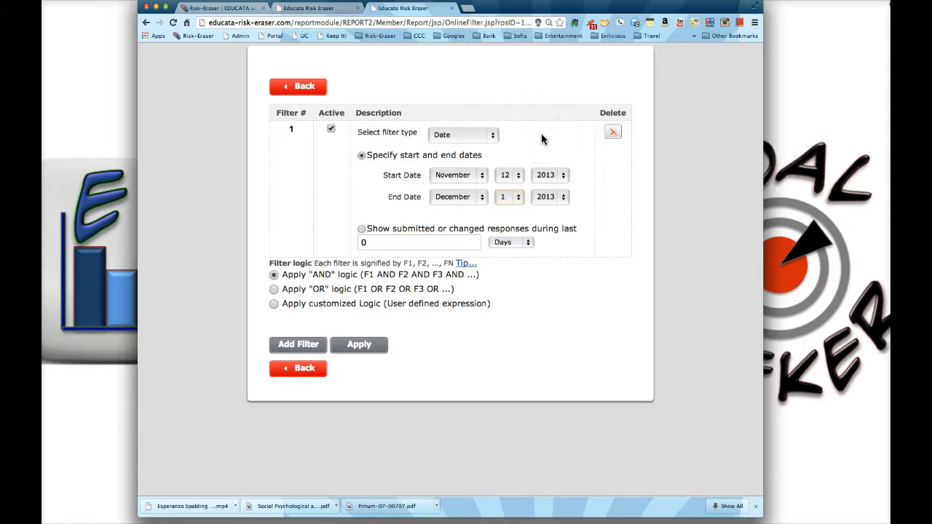
- Return filter 1 to the Question type and keep Date as its question
left_click(493, 138)
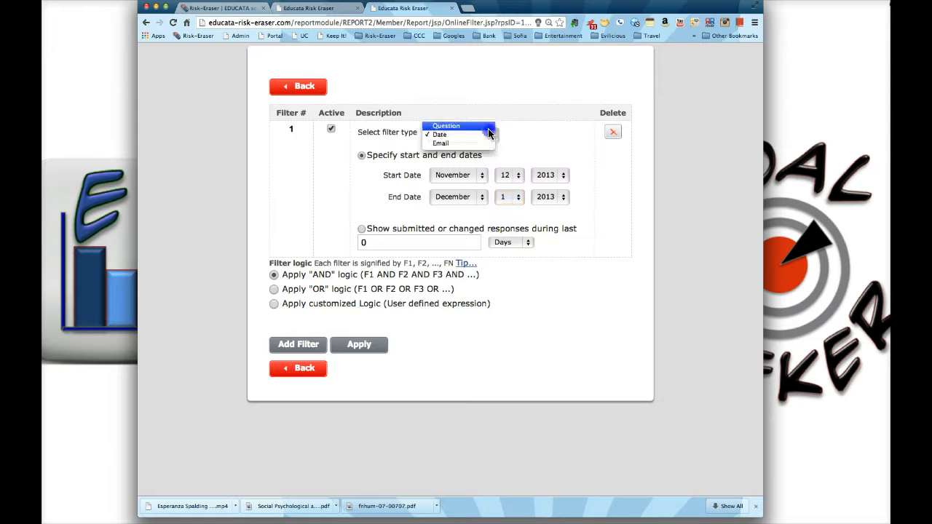
left_click(488, 126)
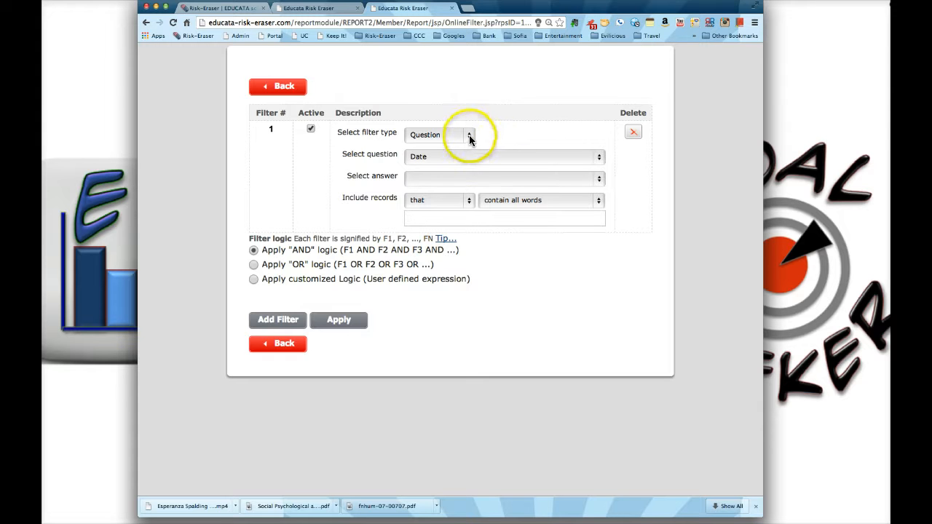
left_click(469, 138)
left_click(477, 138)
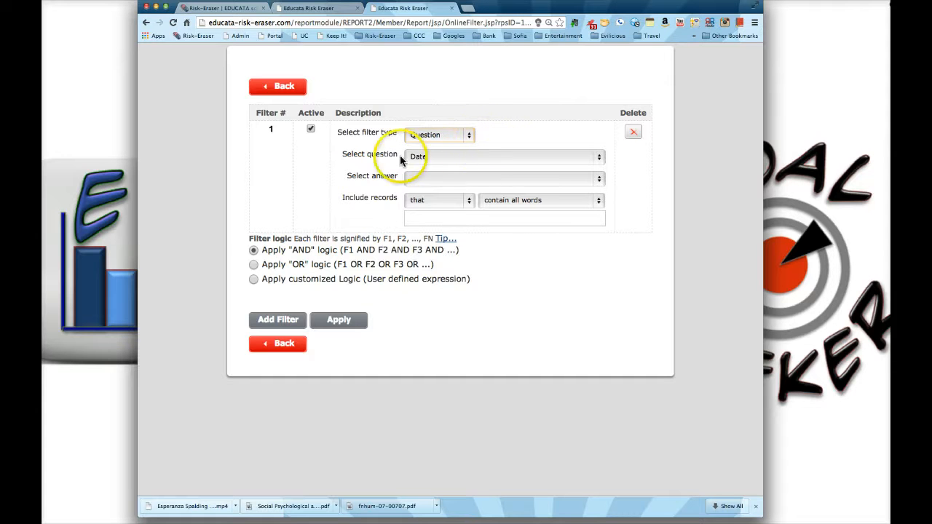
left_click(466, 161)
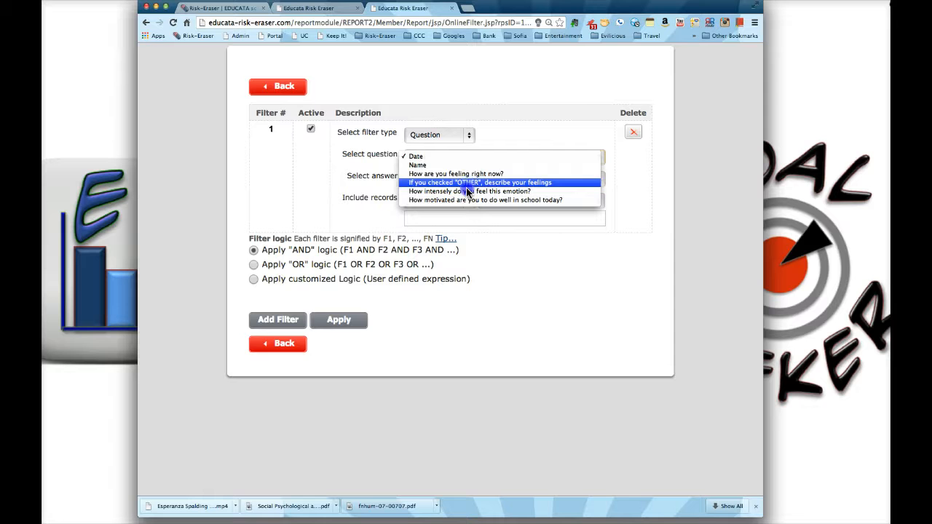
left_click(442, 157)
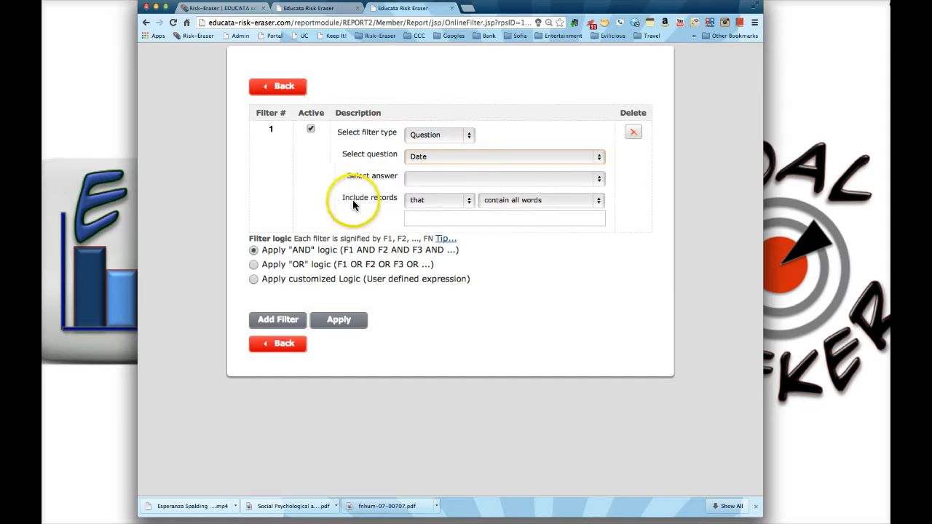
- Limit filter 1 to records that contain "10/", apply it and return to the report
left_click(410, 216)
type("10/")
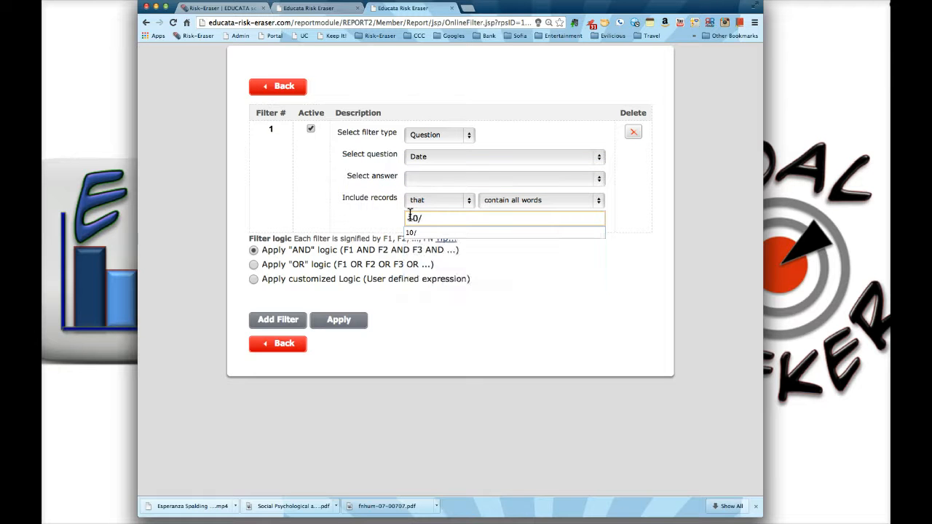
left_click(375, 221)
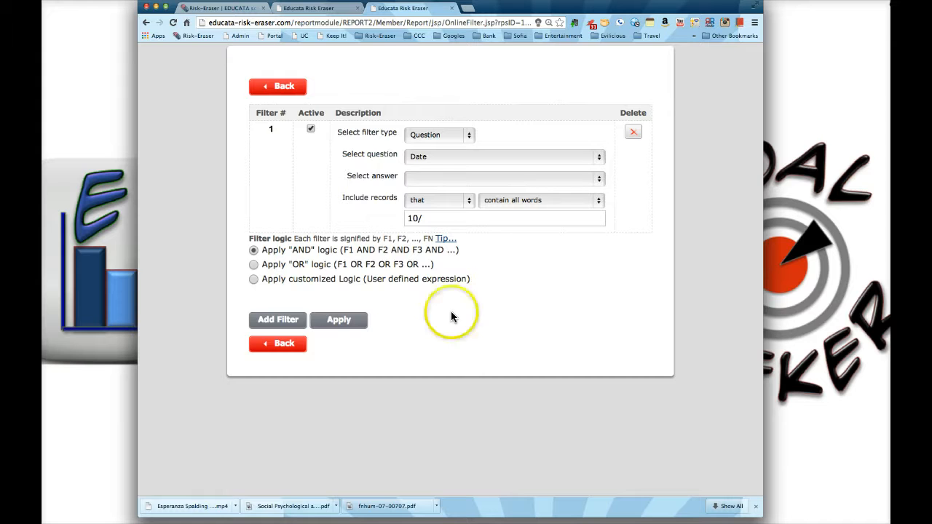
left_click(357, 321)
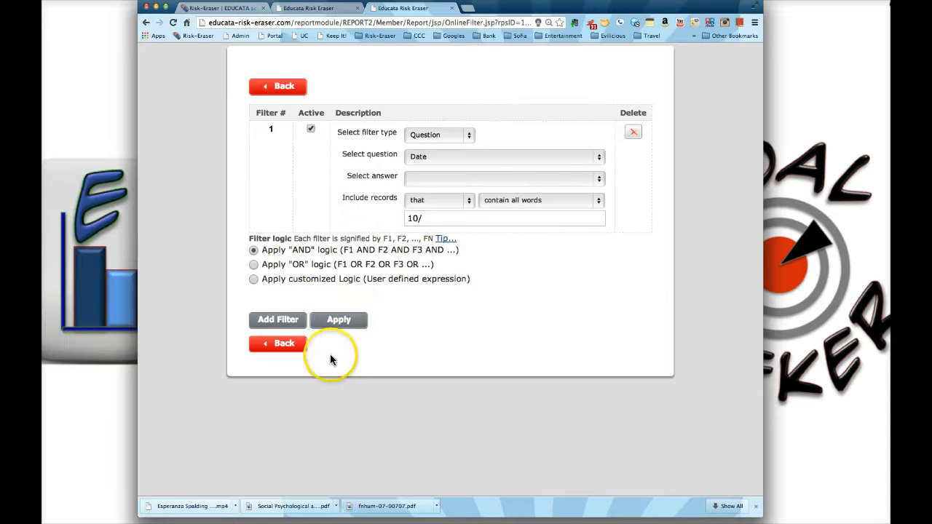
left_click(290, 349)
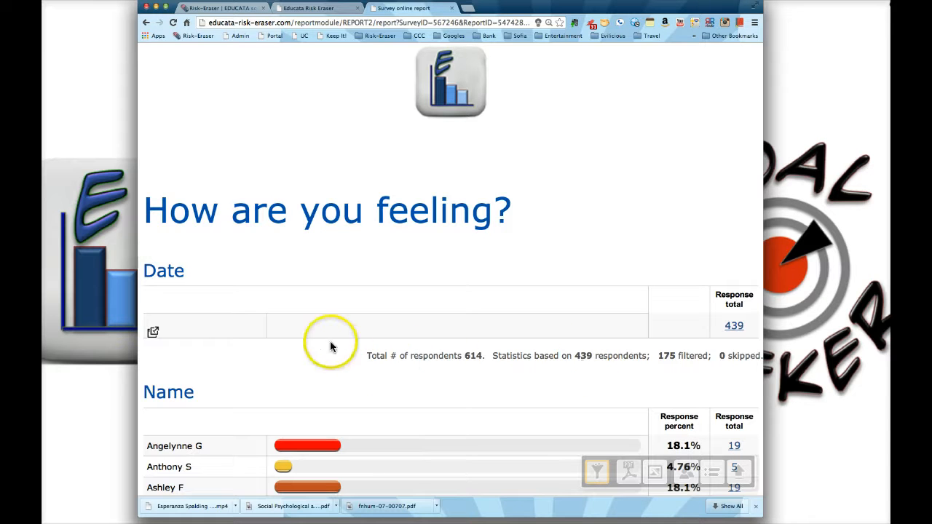
- Open the list of individual Date responses, examine which dates the filter kept, and close the list
left_click(179, 347)
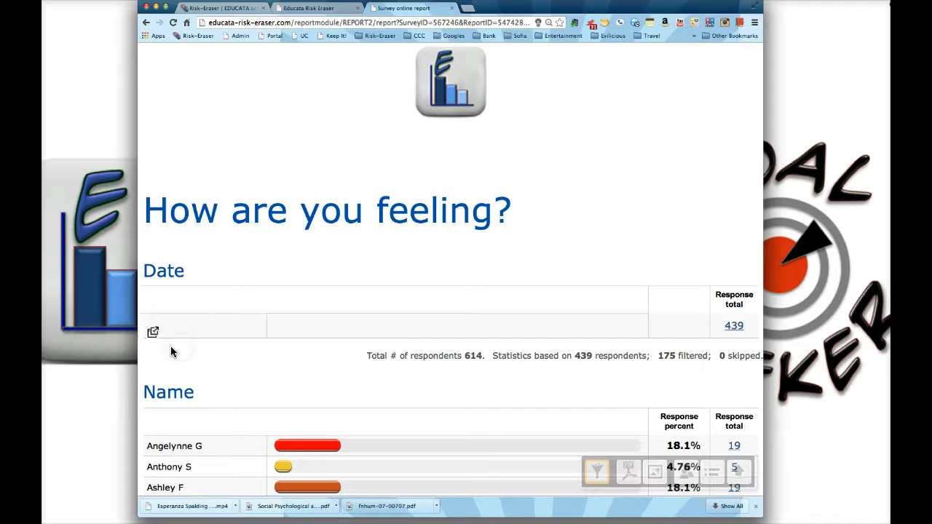
left_click(153, 333)
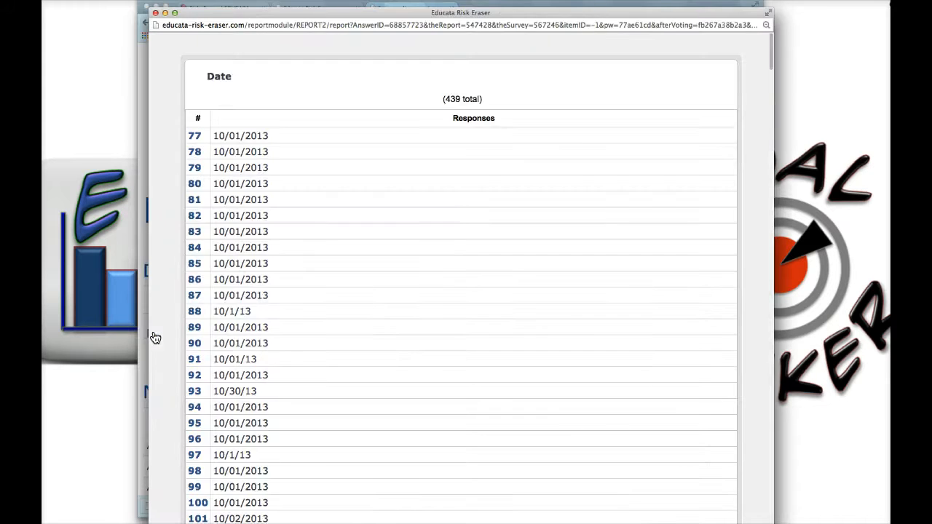
scroll(298, 177, "down", 1)
scroll(298, 178, "down", 5)
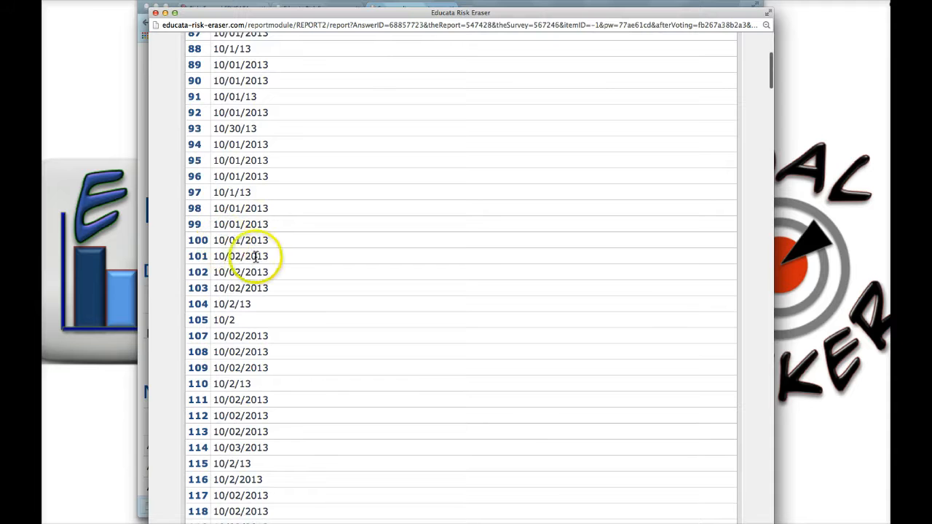
scroll(284, 271, "down", 1)
scroll(284, 271, "down", 8)
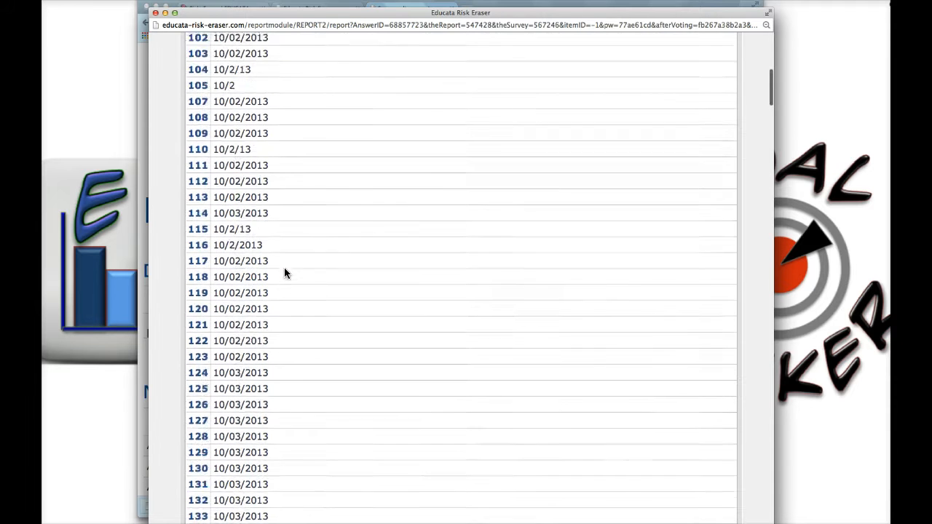
scroll(284, 272, "down", 4)
scroll(284, 272, "up", 1)
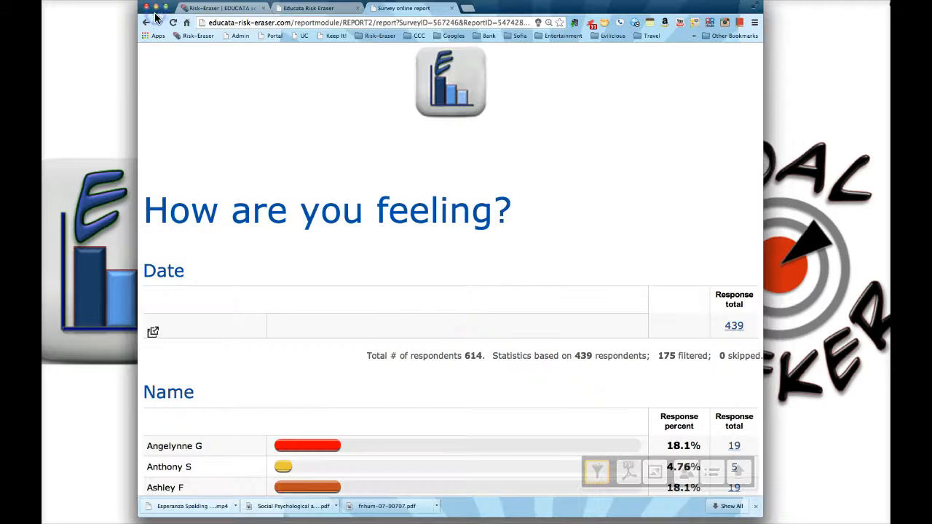
left_click(155, 12)
- Examine the filtered Name and "How are you feeling right now?" results, widening the browser window to show the full table
scroll(465, 267, "down", 3)
scroll(465, 267, "down", 3)
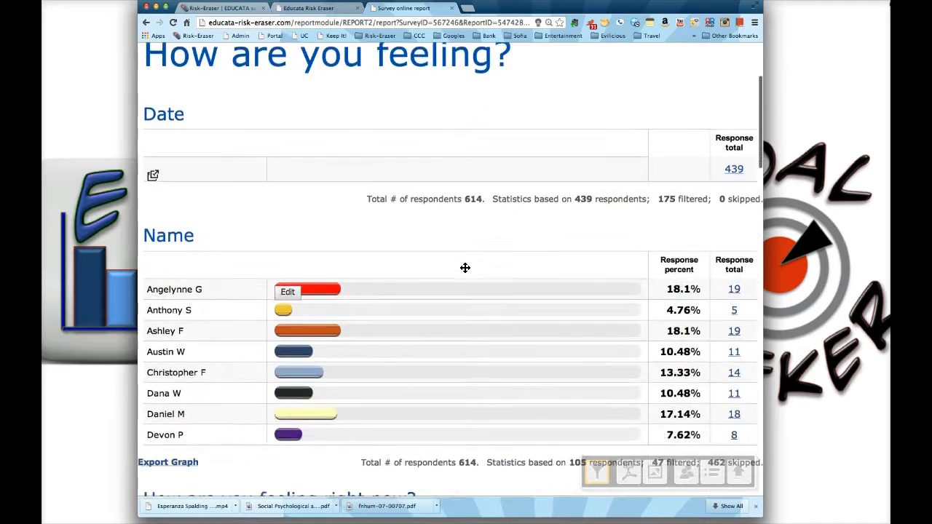
scroll(465, 267, "down", 5)
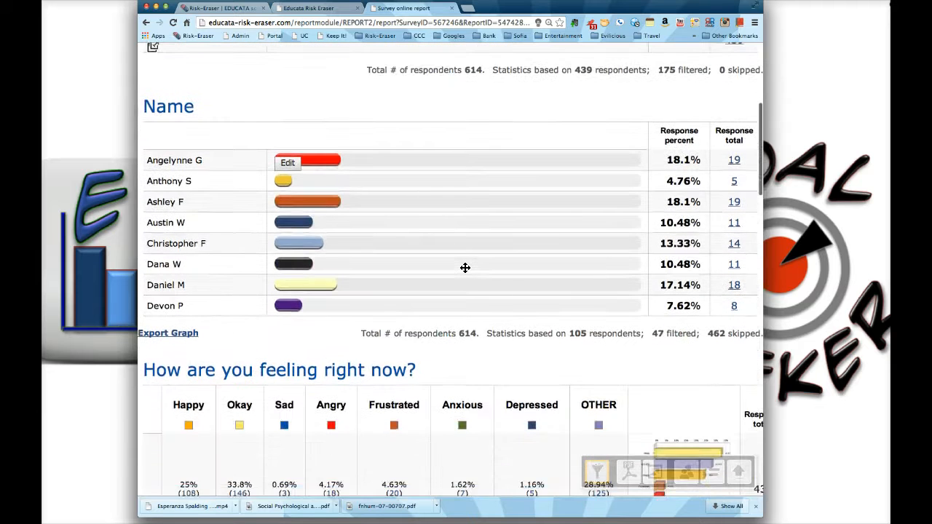
scroll(464, 267, "down", 2)
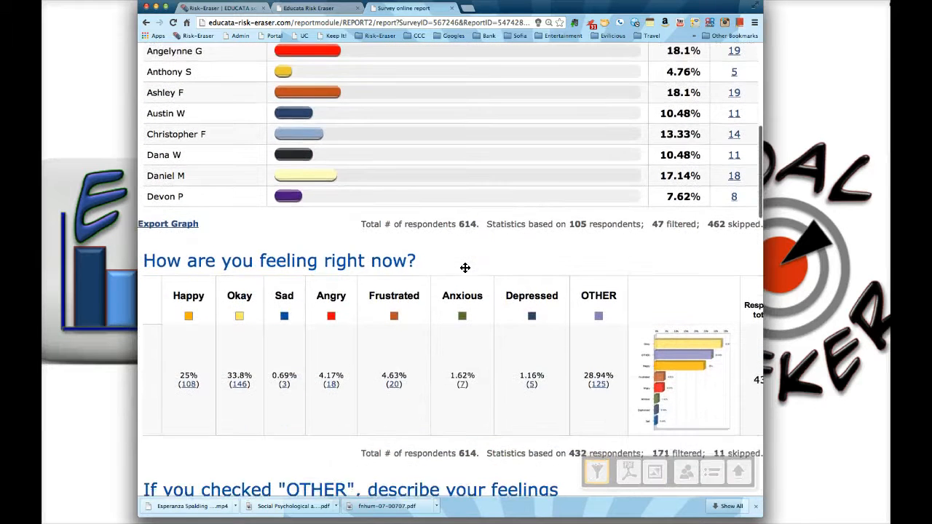
left_click(638, 426)
left_click_drag(763, 515, 785, 514)
left_click(618, 472)
left_click(513, 316)
scroll(506, 286, "down", 5)
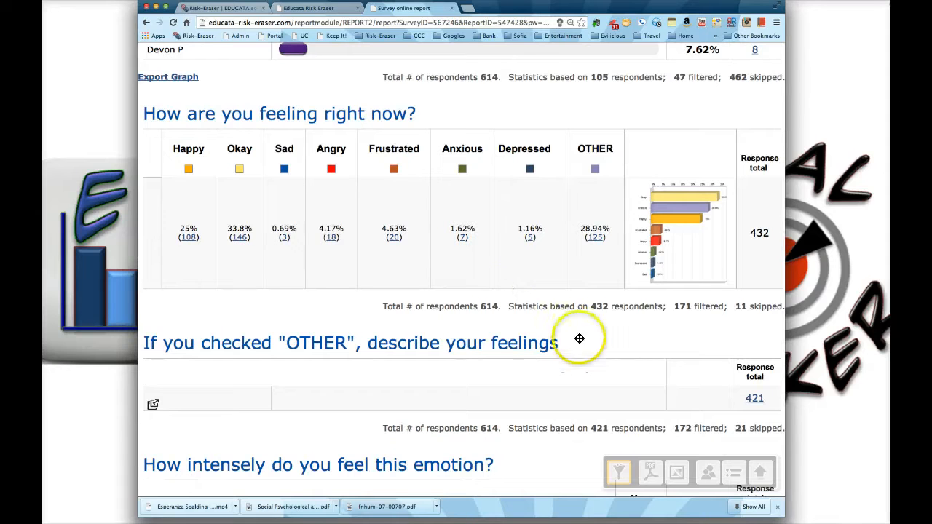
- Change the existing filter to the Name question with the first-listed student as the answer, apply it and return to the report
left_click(616, 475)
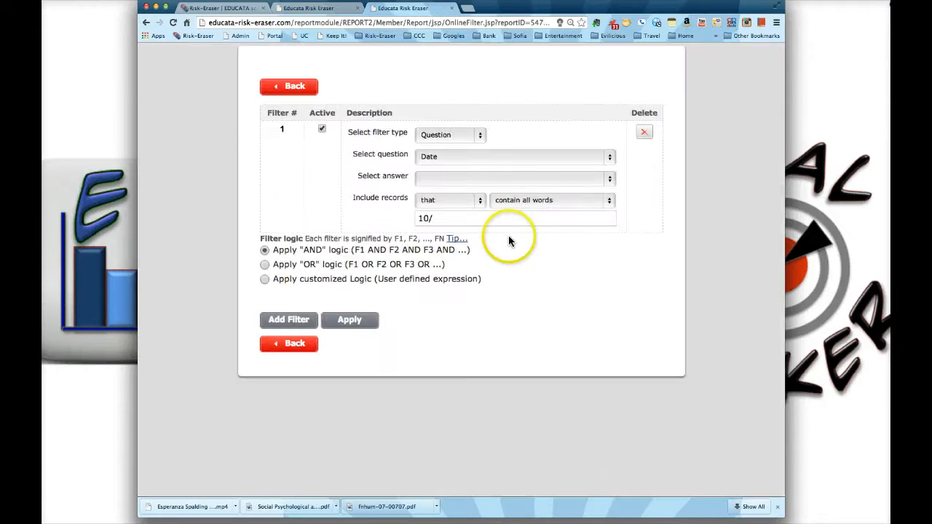
left_click(474, 155)
left_click(474, 160)
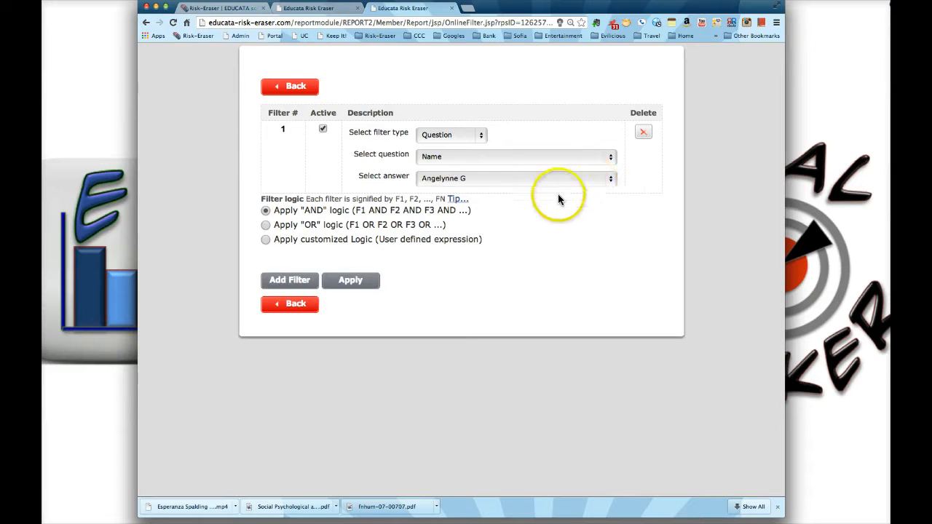
left_click(553, 182)
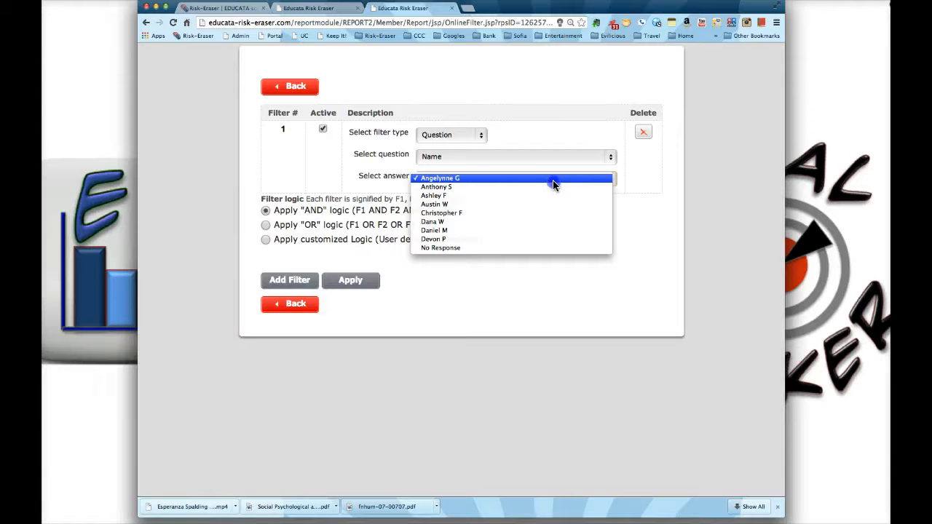
left_click(553, 182)
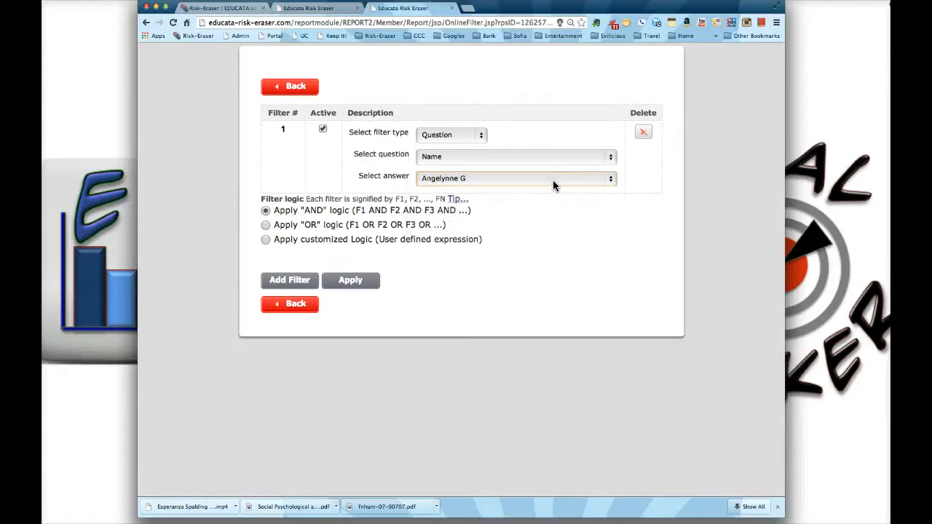
left_click(359, 282)
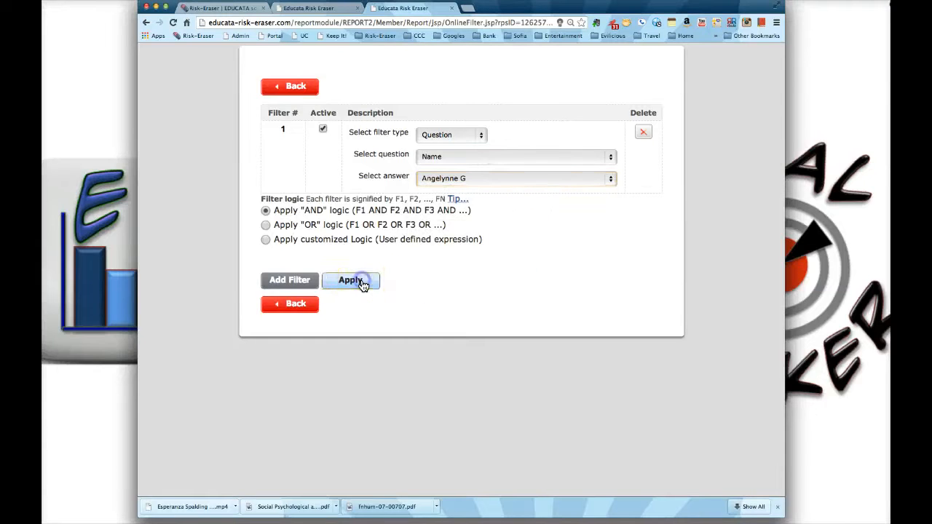
left_click(360, 282)
left_click(298, 306)
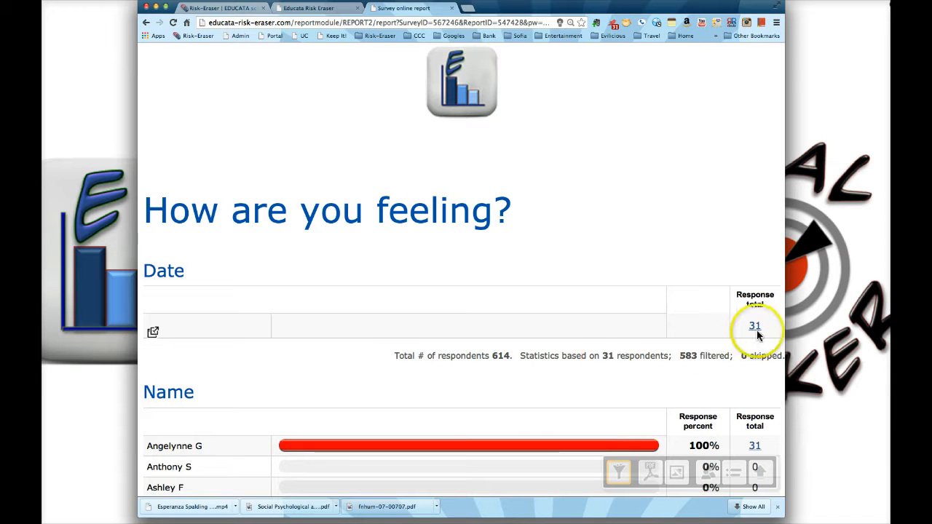
- Examine the selected student's response total and "How are you feeling right now?" results in the filtered report
scroll(696, 371, "down", 1)
scroll(696, 377, "down", 2)
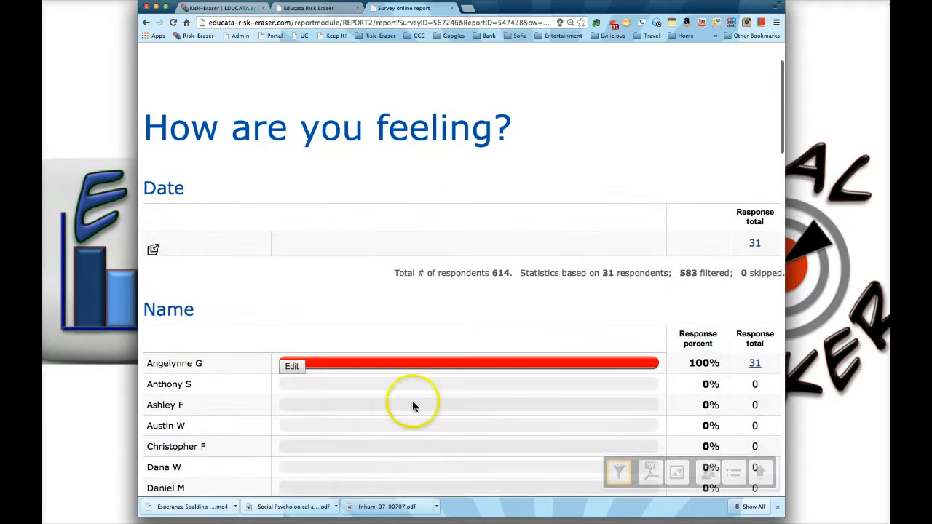
scroll(333, 410, "down", 5)
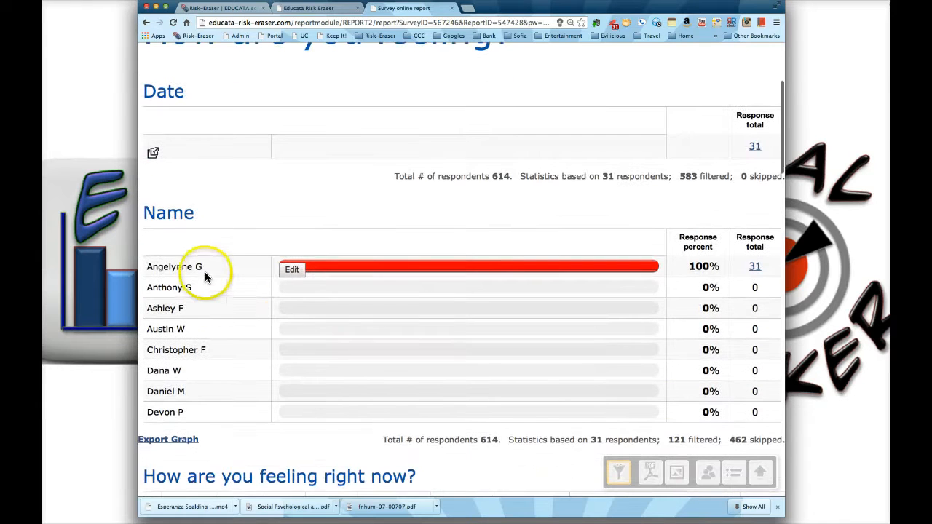
scroll(499, 293, "down", 4)
scroll(499, 293, "down", 4)
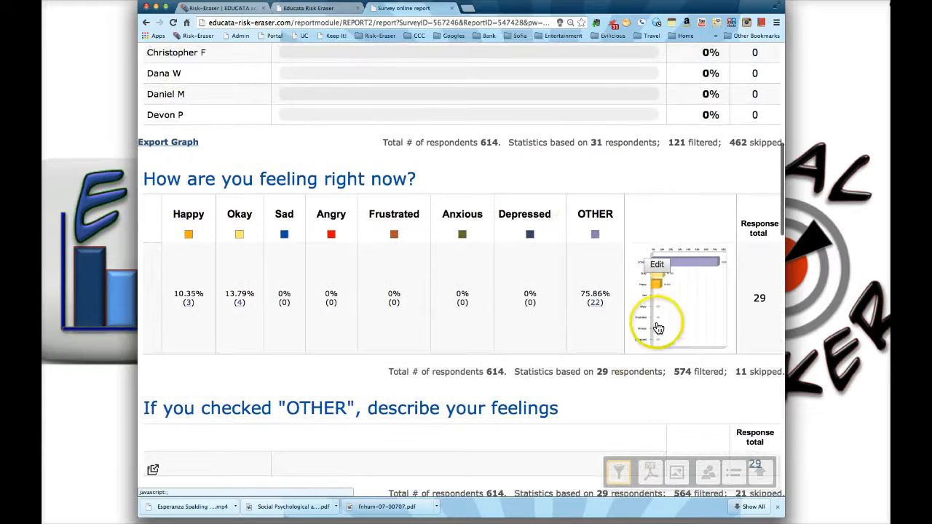
- Examine the selected student's remaining results, from the OTHER, intensity and motivation questions through the emotional classification chart and motivation table
scroll(589, 404, "down", 5)
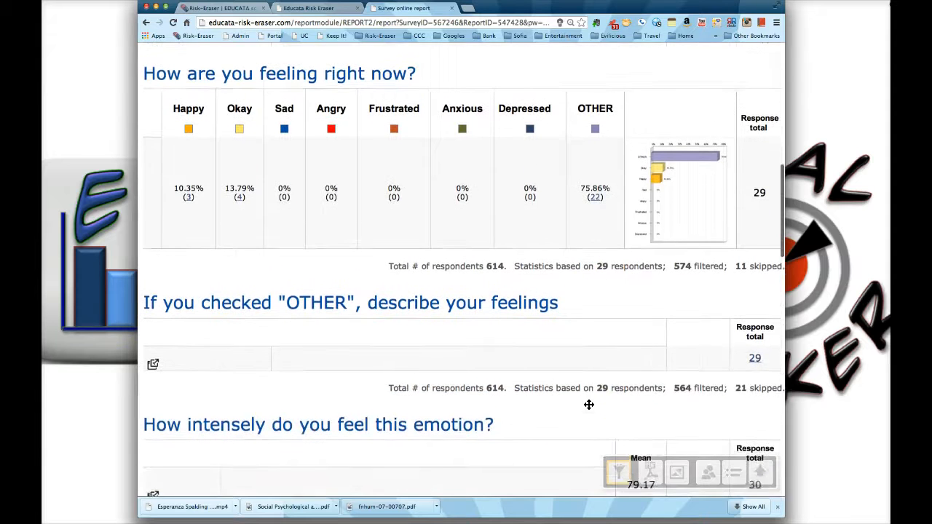
scroll(589, 404, "down", 4)
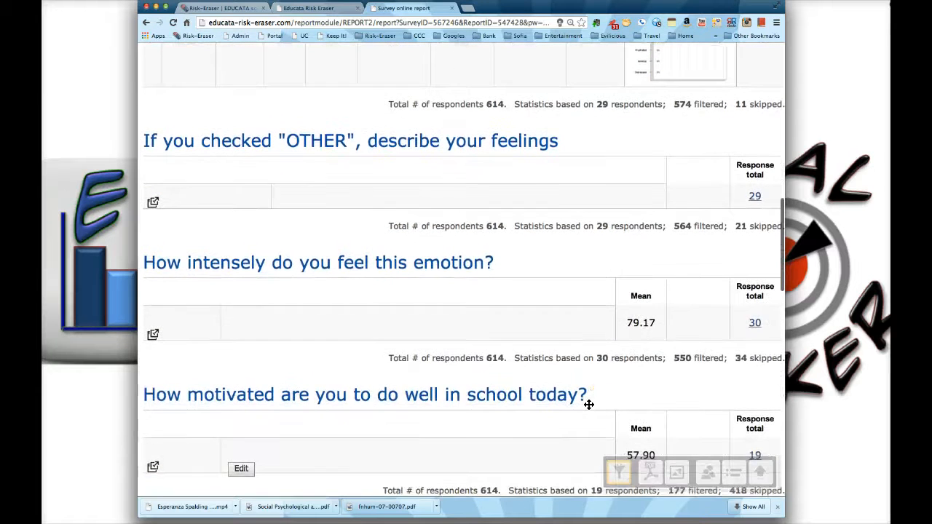
scroll(589, 404, "down", 2)
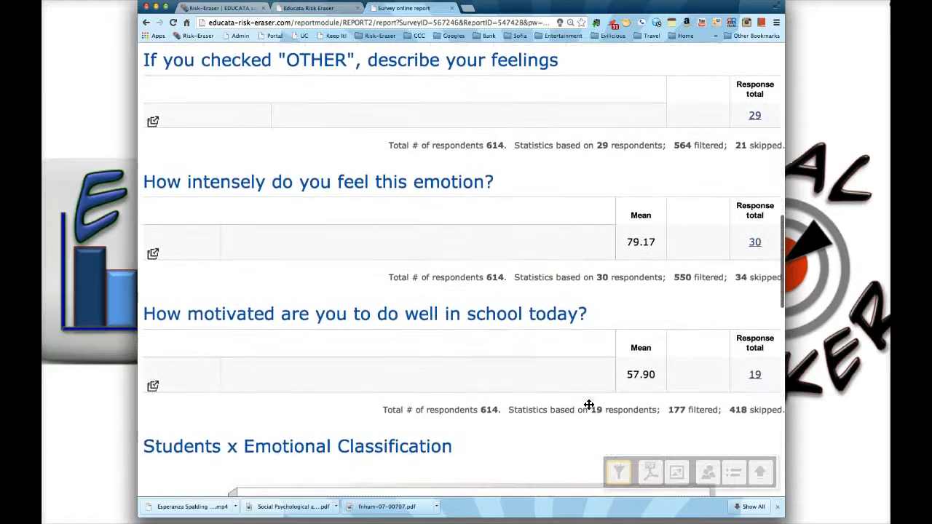
scroll(589, 404, "down", 10)
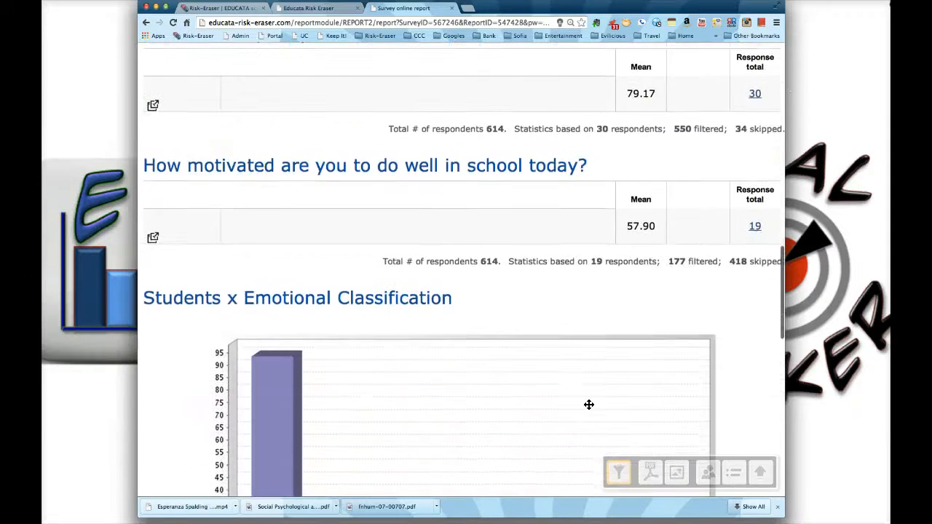
scroll(589, 404, "down", 6)
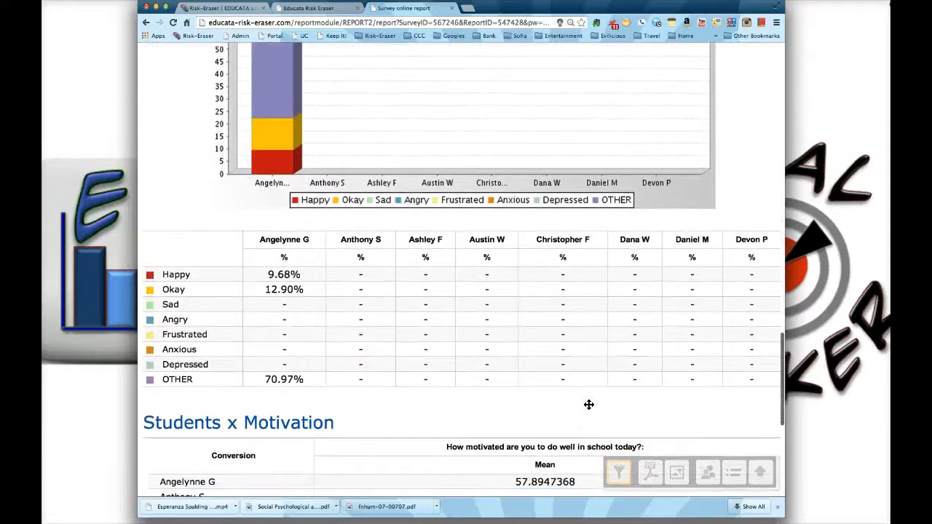
scroll(589, 404, "down", 3)
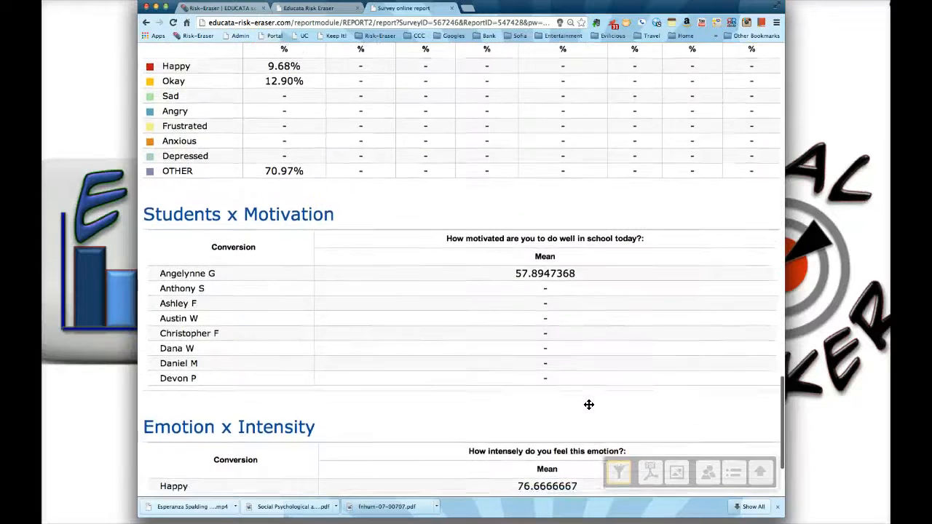
scroll(589, 404, "up", 10)
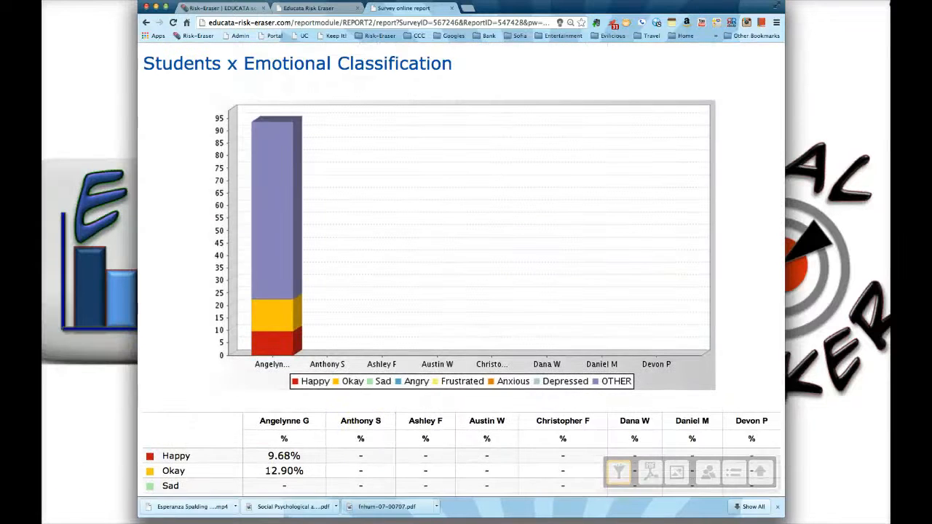
left_click(69, 523)
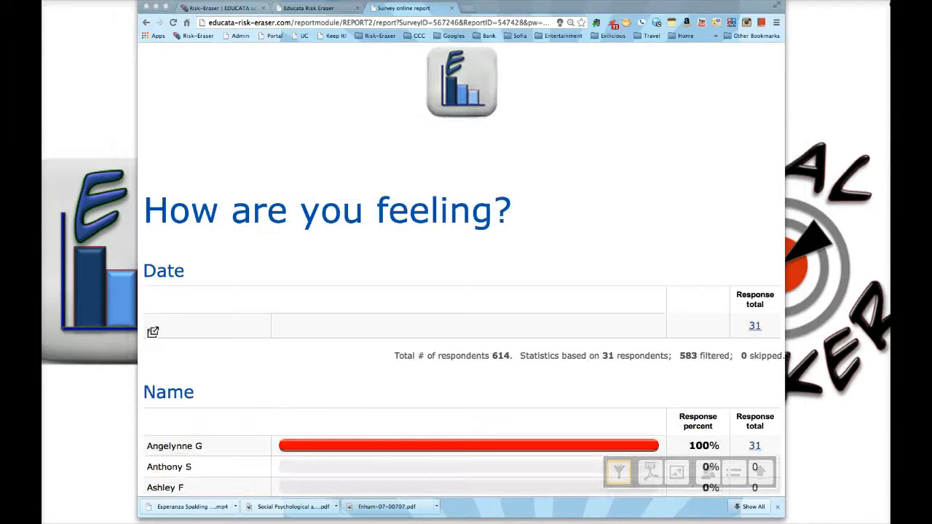
left_click(362, 271)
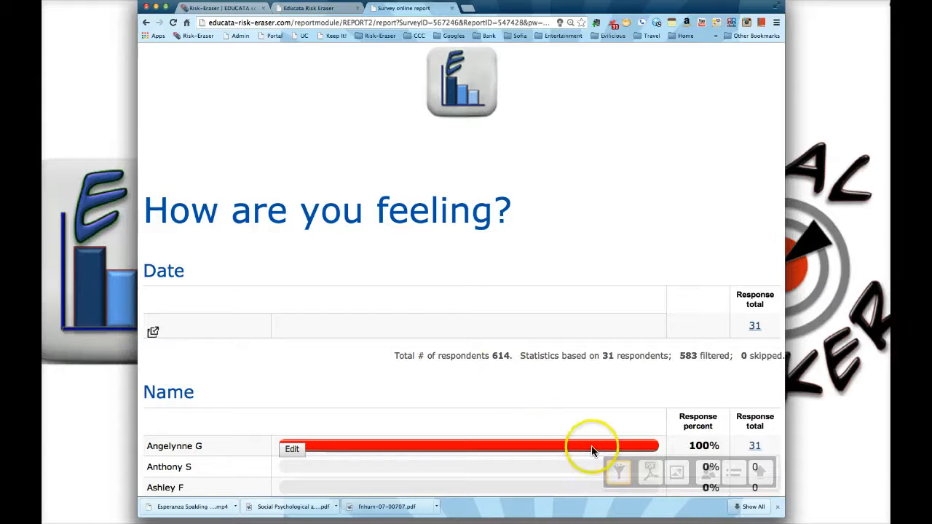
- Add a second filter to the report on the Date question, including records that contain all words "10/"
left_click(616, 472)
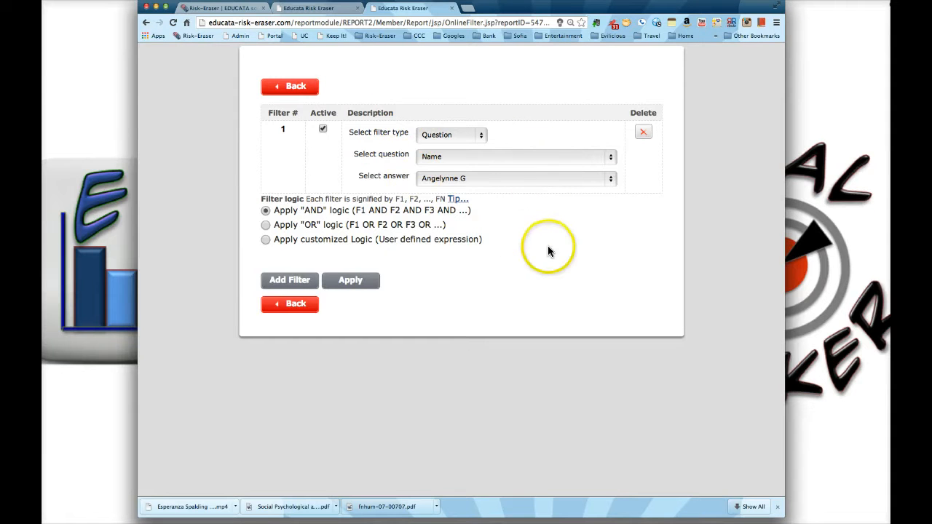
left_click(302, 282)
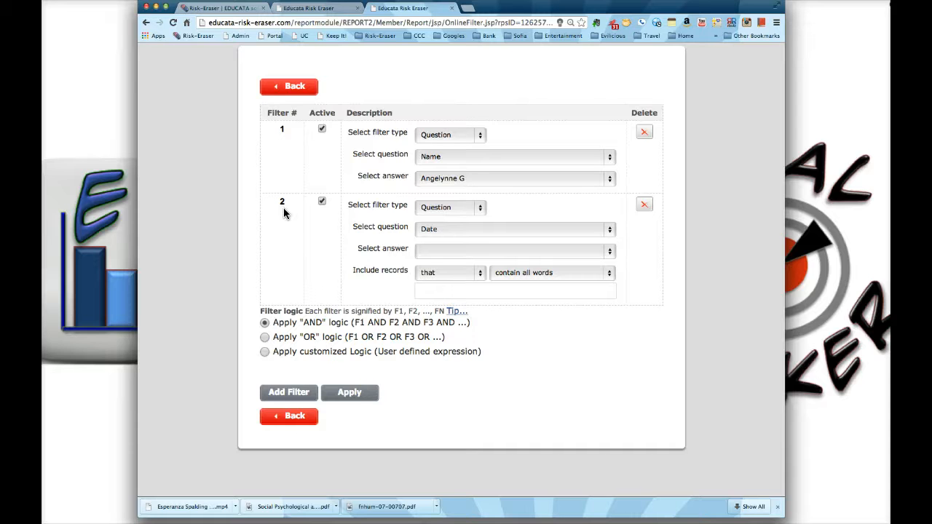
left_click(466, 208)
left_click(466, 208)
left_click(464, 225)
left_click(464, 230)
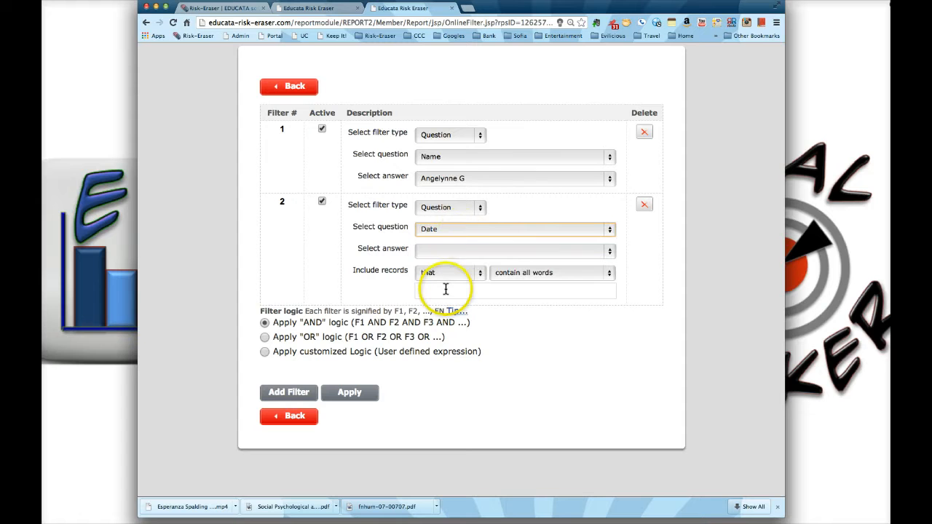
left_click(446, 289)
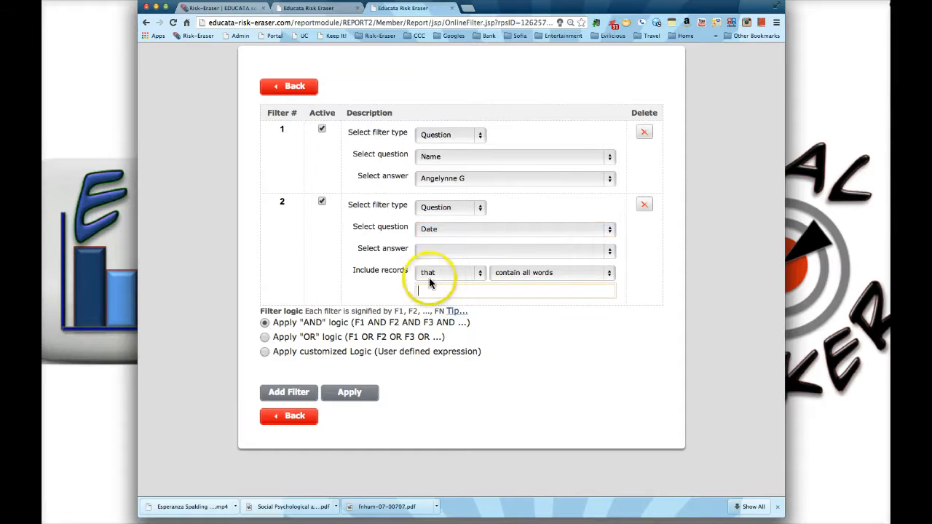
type("10/")
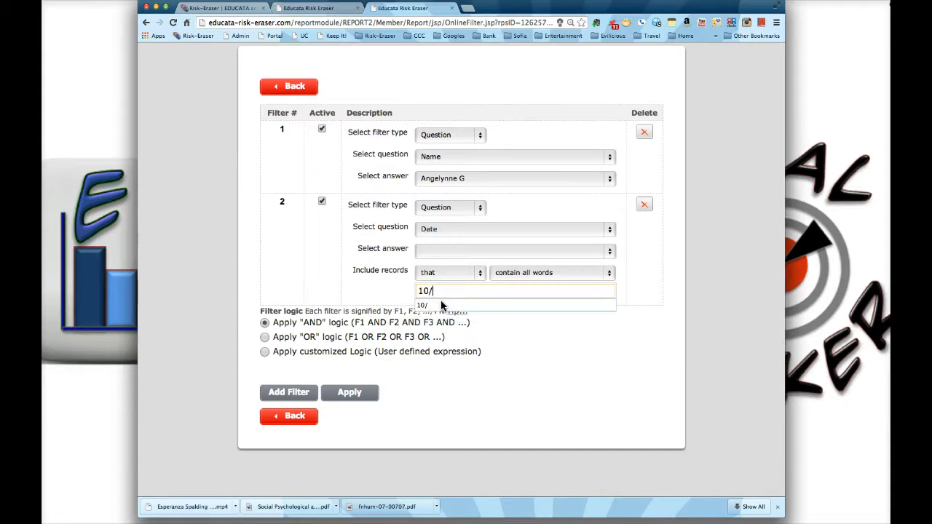
left_click(514, 335)
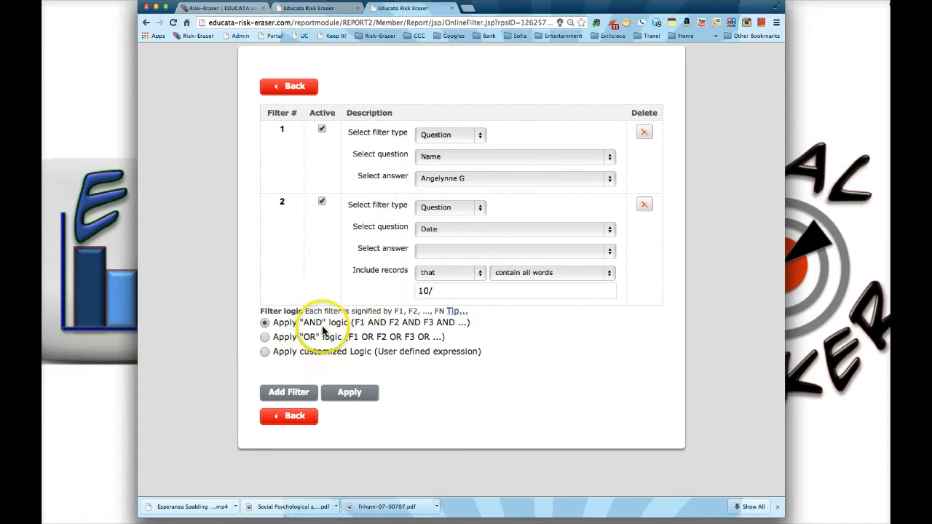
- Combine the two filters with AND logic, apply them and return to the report
left_click(265, 323)
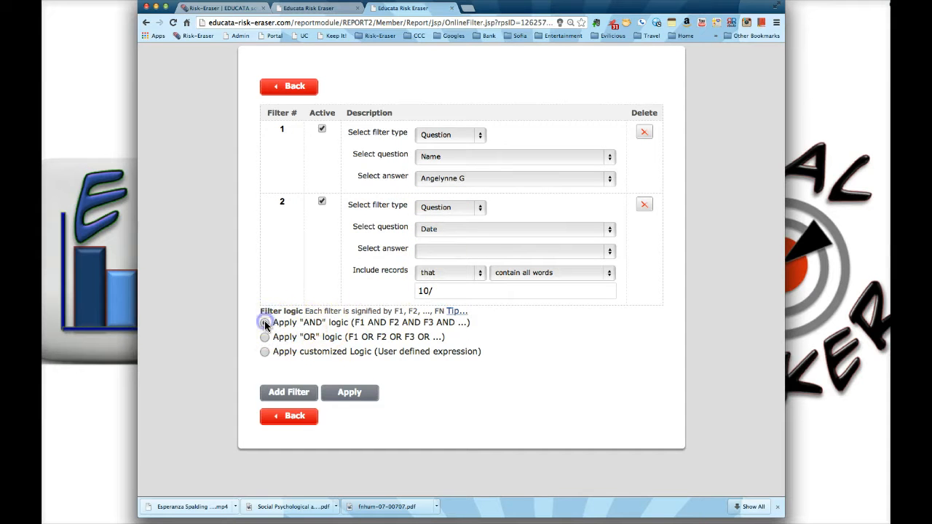
left_click(340, 393)
left_click(306, 419)
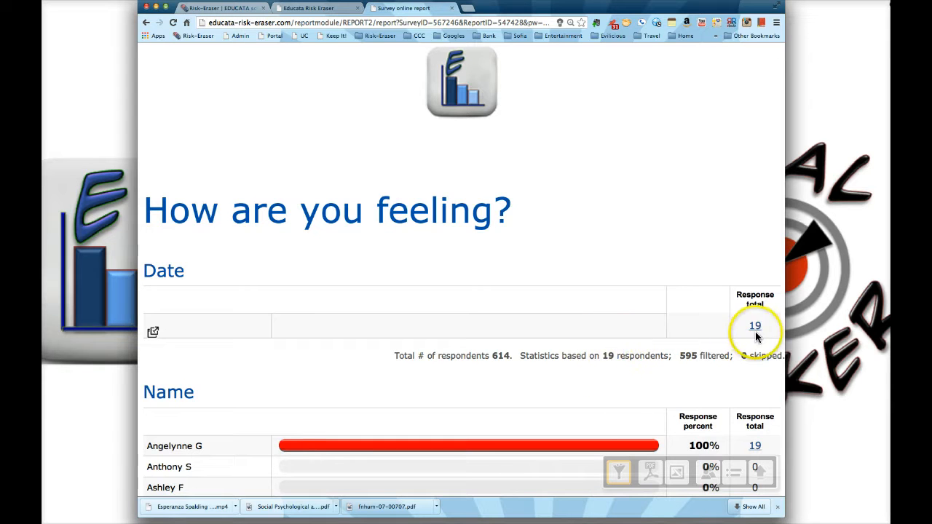
- Examine the report filtered by student and date, from the Name and feelings results down to the Students x Emotional Classification chart
scroll(617, 383, "down", 1)
scroll(617, 383, "down", 1)
scroll(617, 383, "down", 5)
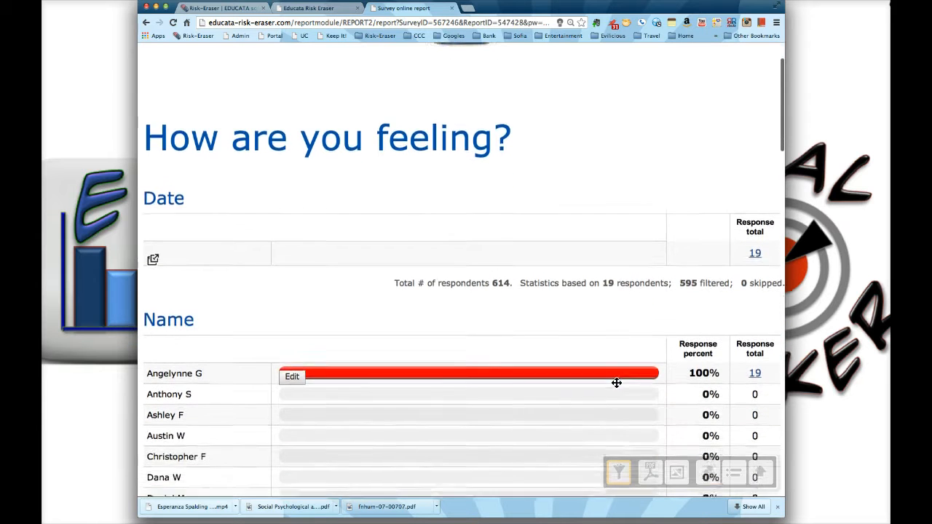
scroll(617, 383, "down", 5)
scroll(617, 383, "down", 6)
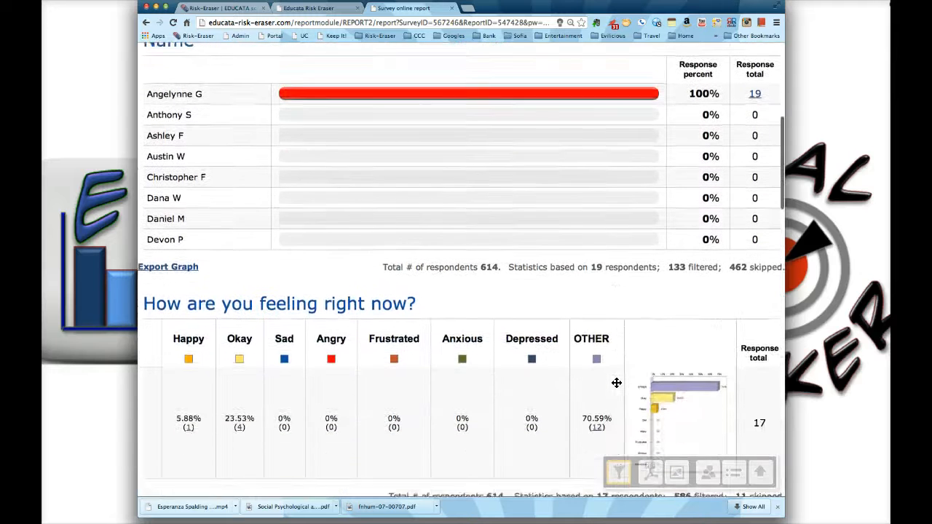
scroll(617, 383, "down", 10)
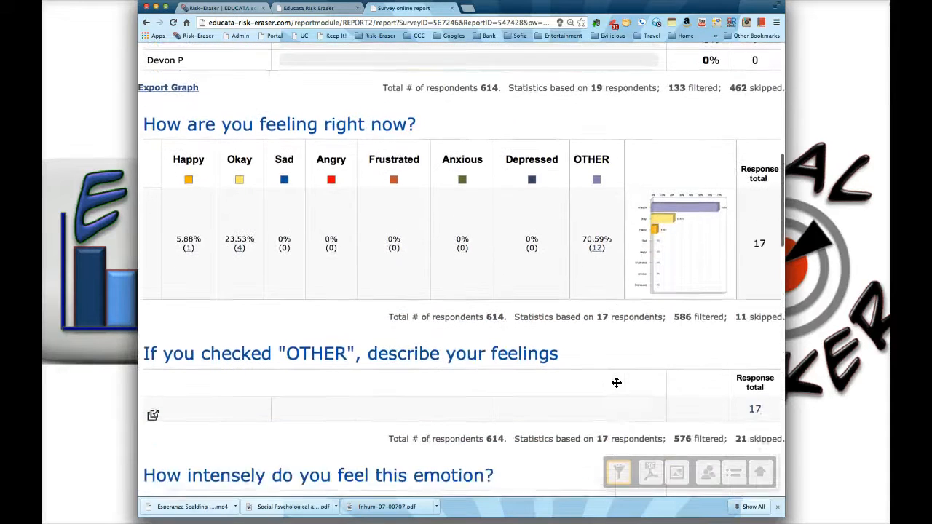
scroll(617, 383, "down", 8)
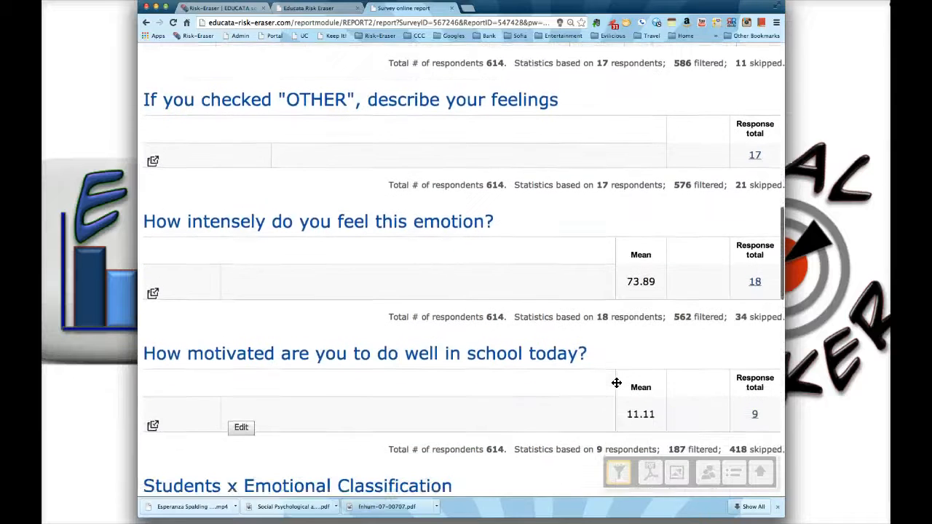
scroll(616, 383, "down", 6)
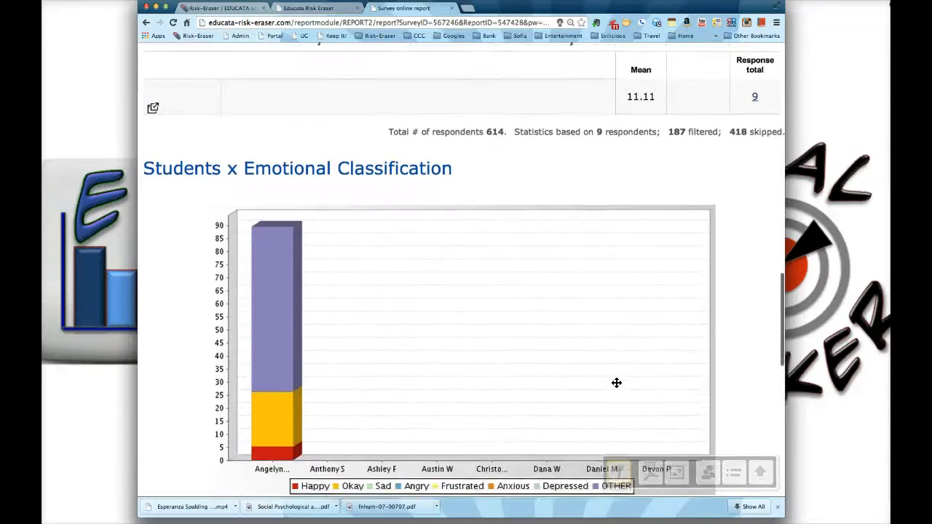
scroll(616, 383, "up", 2)
scroll(617, 383, "up", 15)
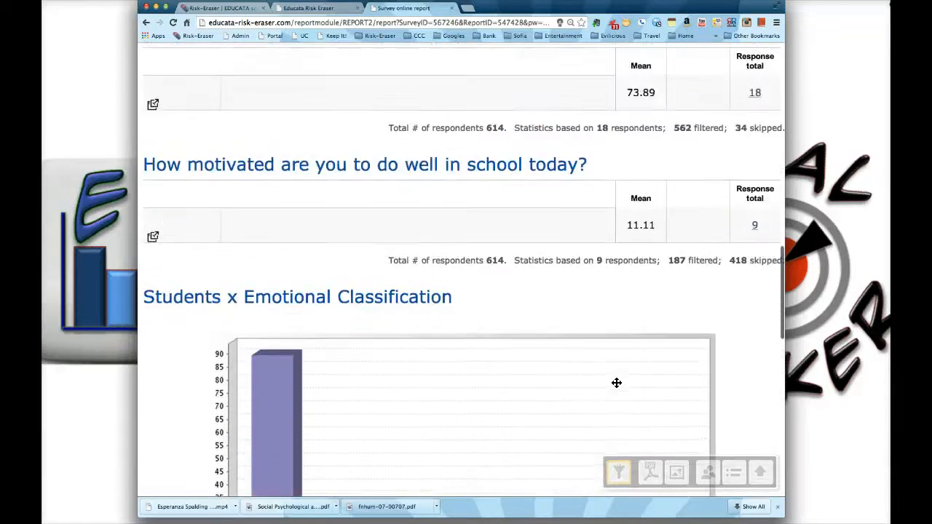
- Open the report's filter settings and switch the filter logic to OR
left_click(618, 474)
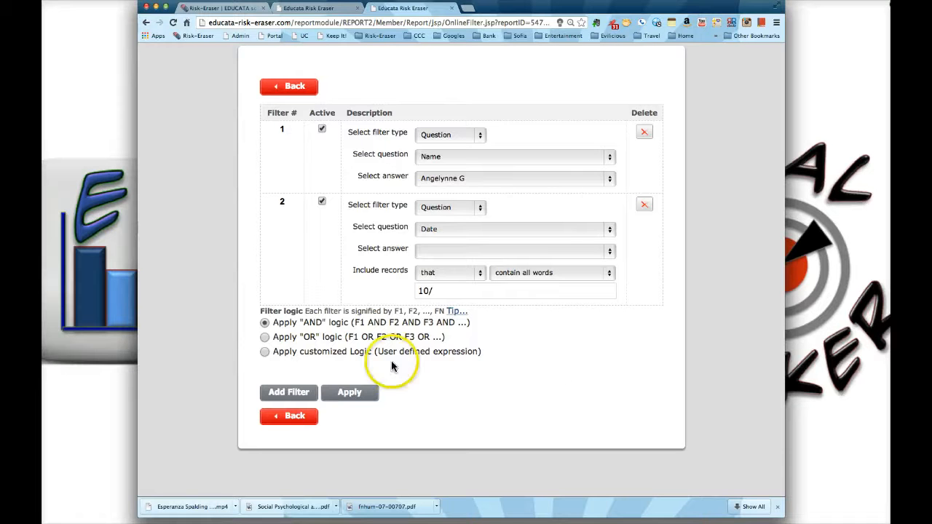
left_click(265, 337)
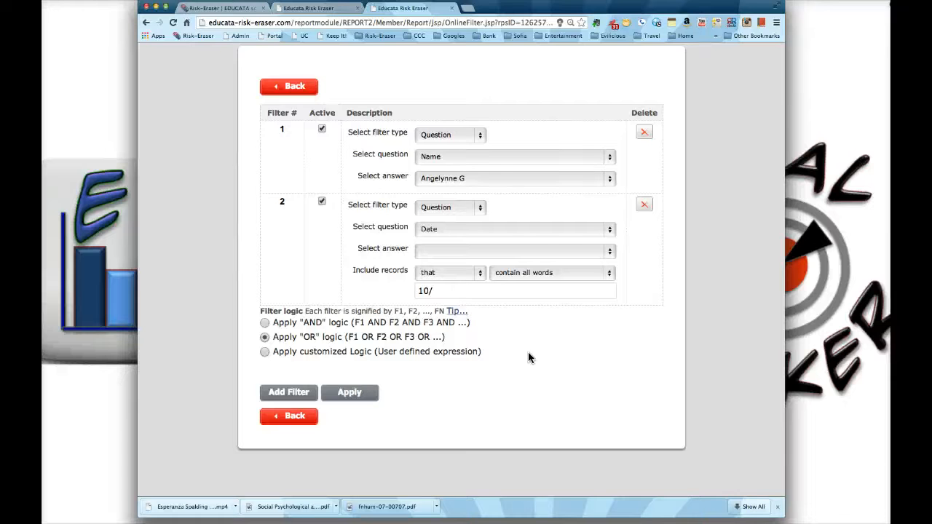
- Change filter 1 to the Date question containing all words "9/", apply the filters and return to the report
left_click(473, 156)
left_click(471, 150)
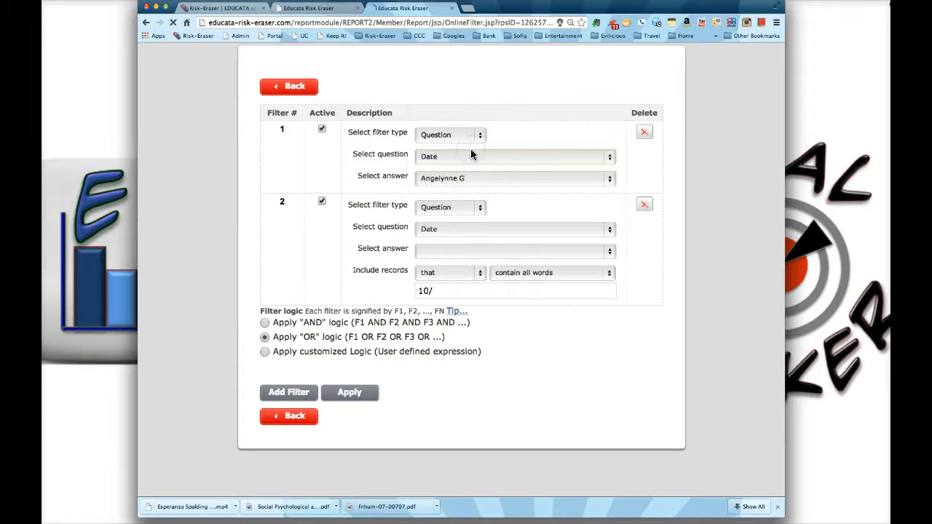
left_click(450, 218)
type("9/")
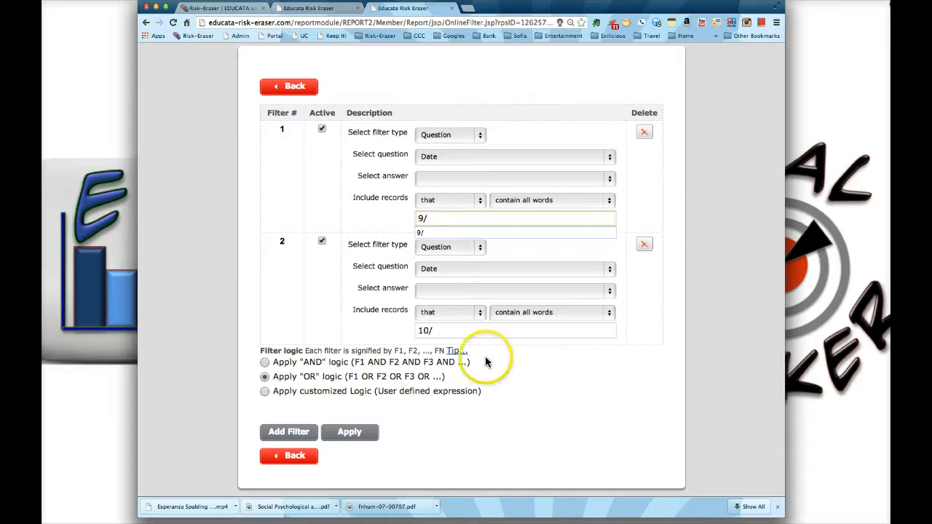
left_click(503, 385)
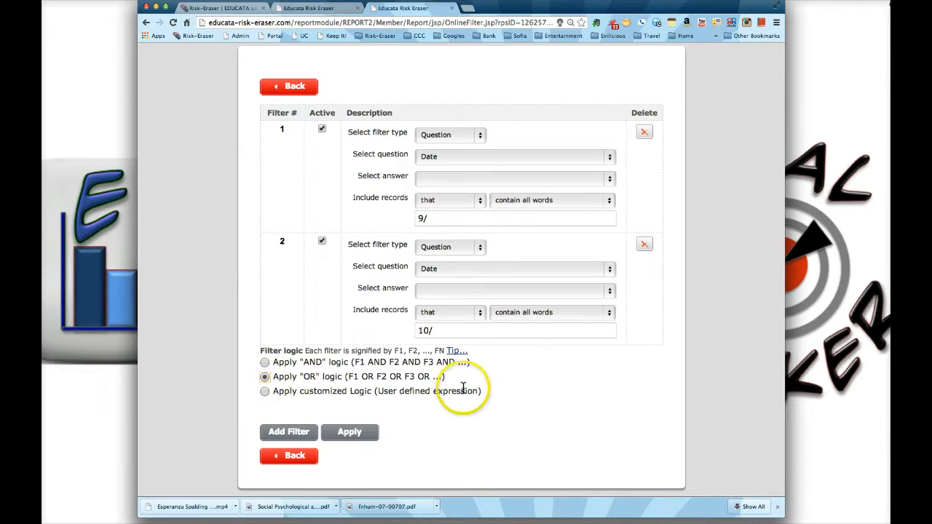
left_click(351, 432)
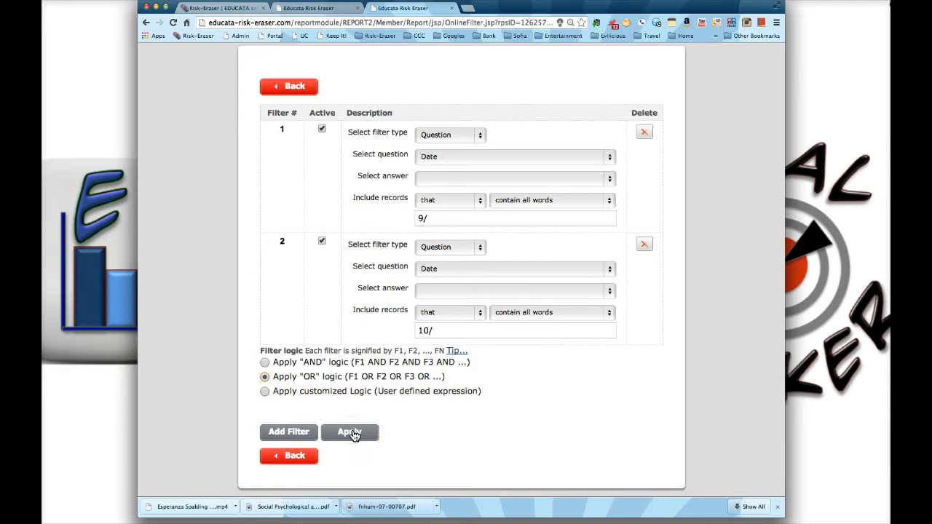
left_click(299, 457)
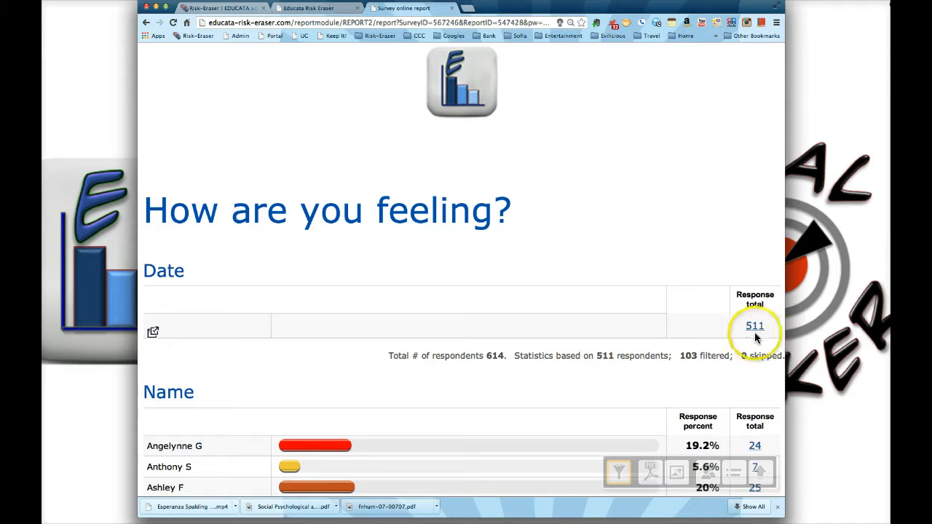
- Examine the Date, Name and "How are you feeling right now?" results in the report filtered by the two dates
scroll(625, 372, "down", 3)
scroll(626, 377, "down", 7)
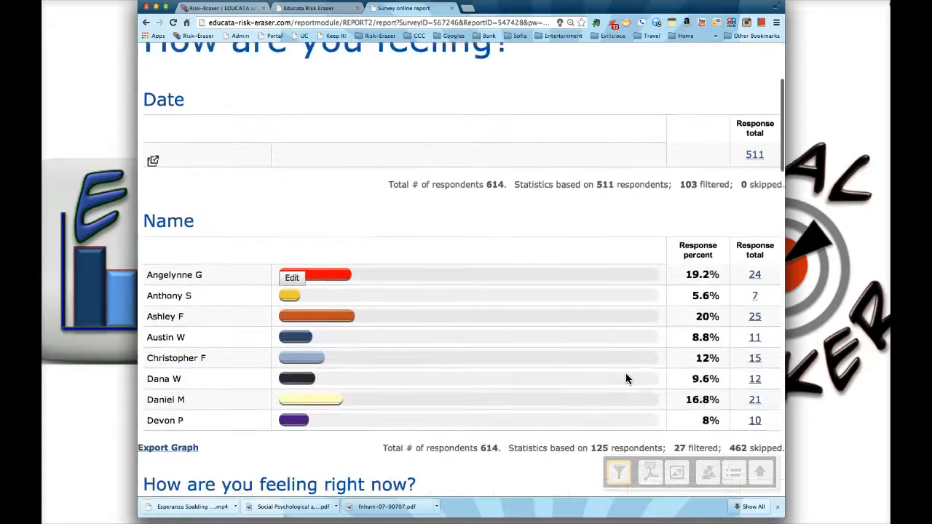
scroll(625, 378, "down", 1)
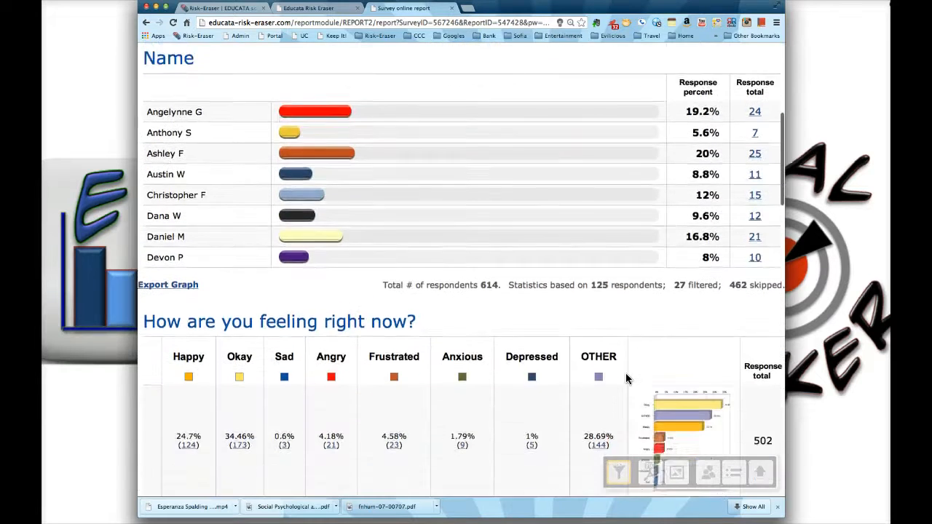
scroll(507, 320, "down", 4)
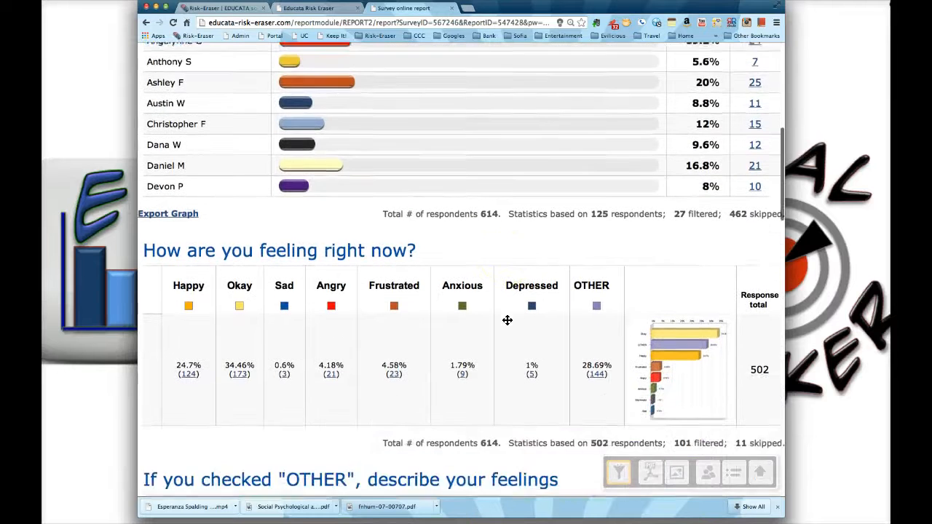
scroll(368, 387, "down", 3)
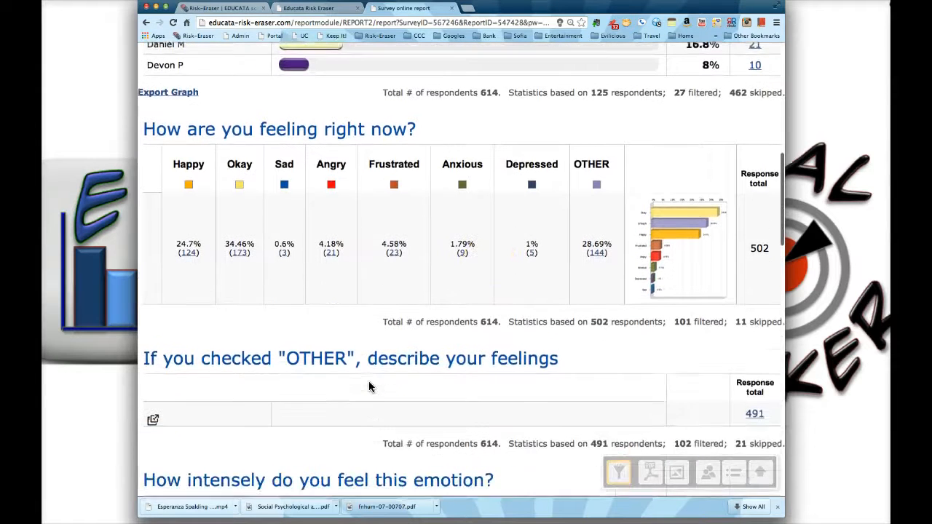